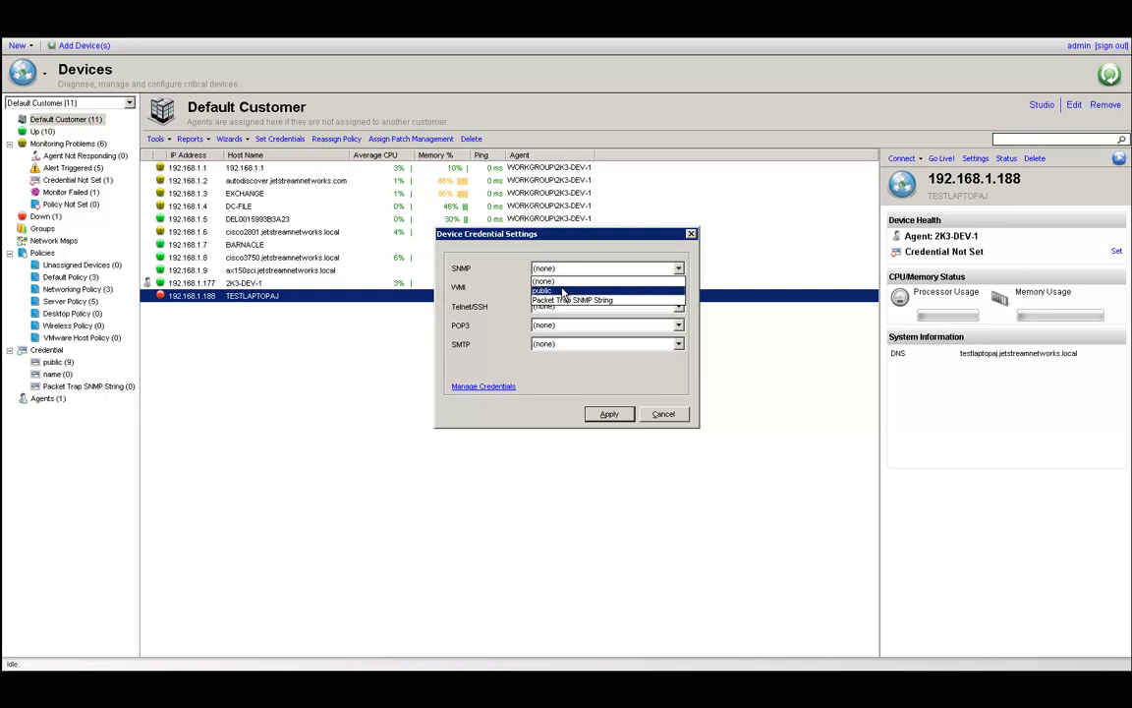
left_click(566, 289)
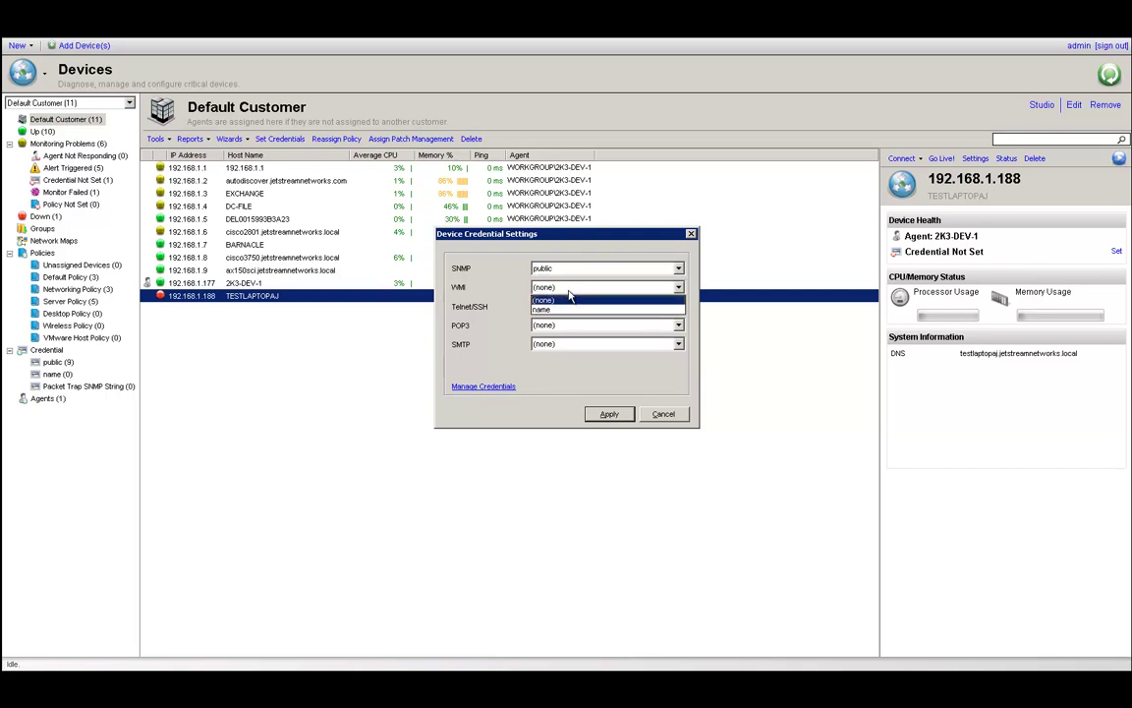
left_click(555, 310)
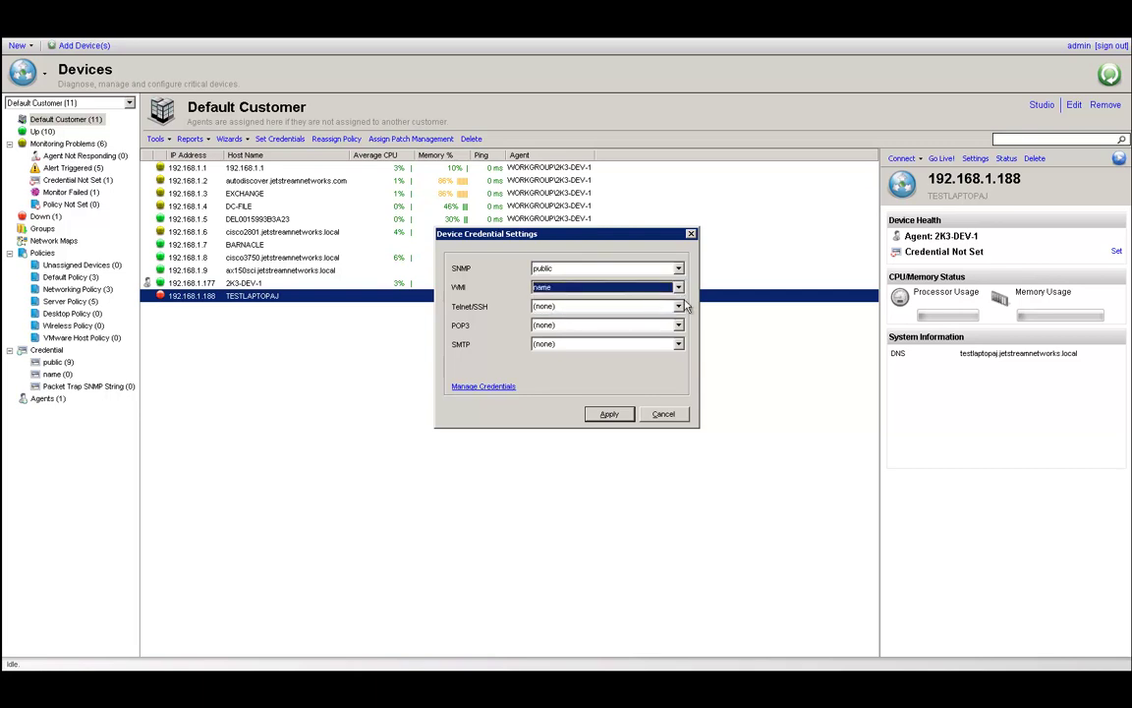
left_click(610, 414)
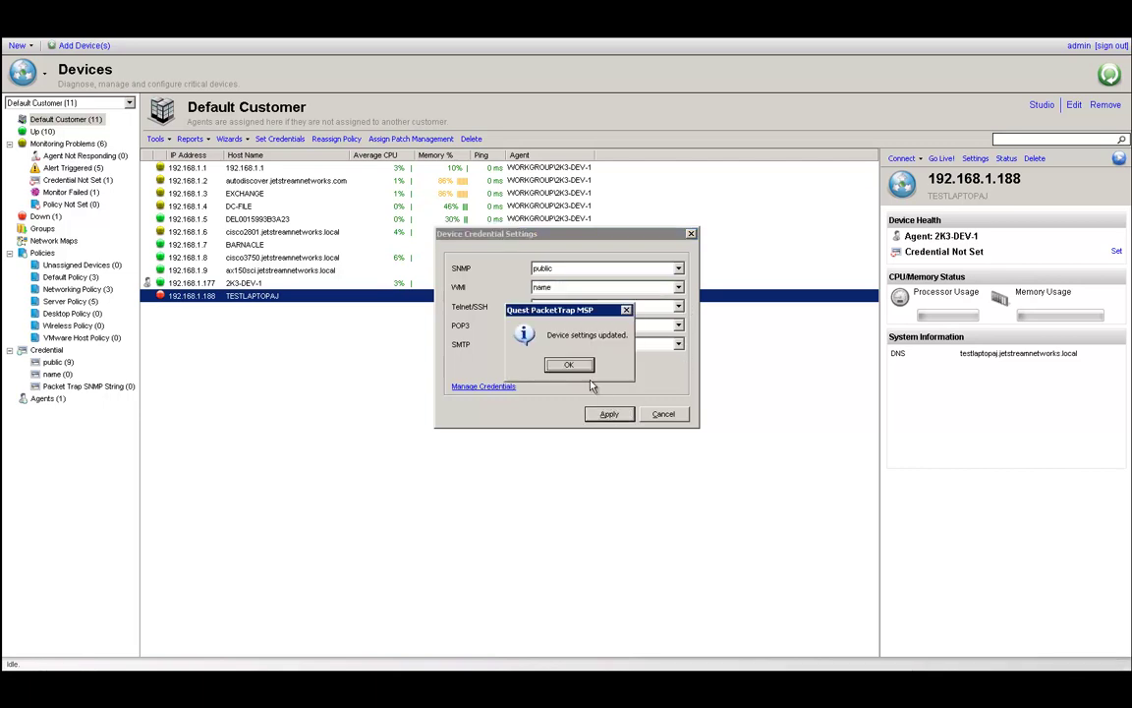
left_click(580, 368)
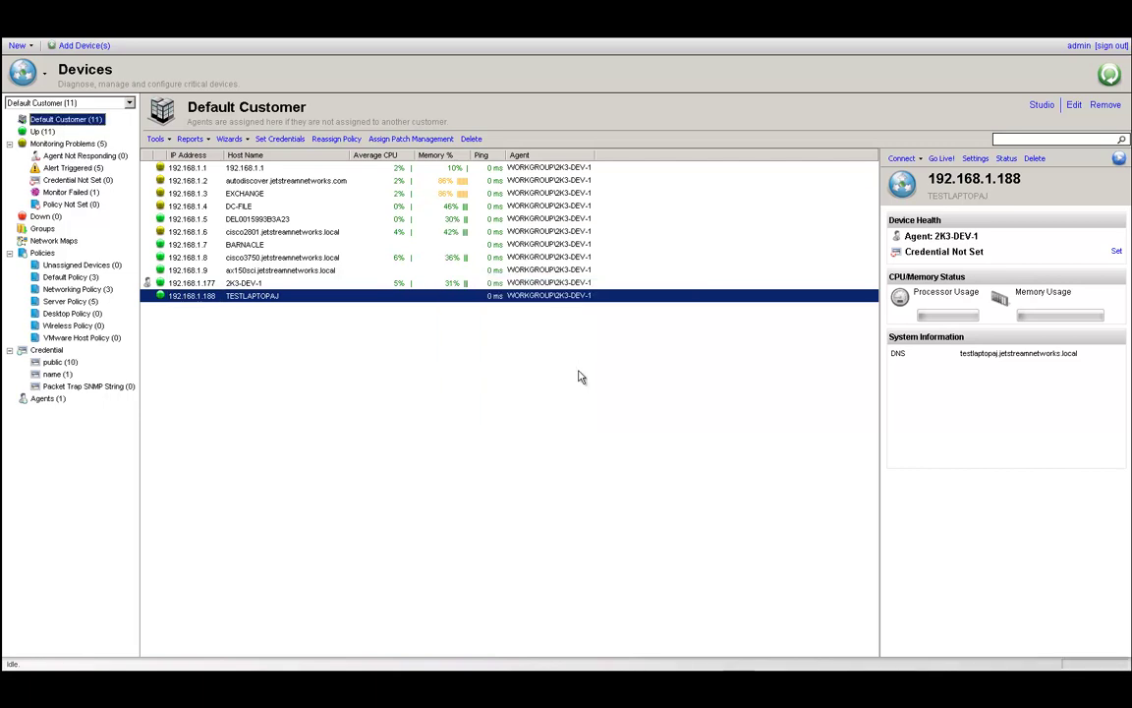
Run a 1 Minute Go Live! diagnostic on TESTLAPTOPAJ, then refresh the view.
right_click(383, 302)
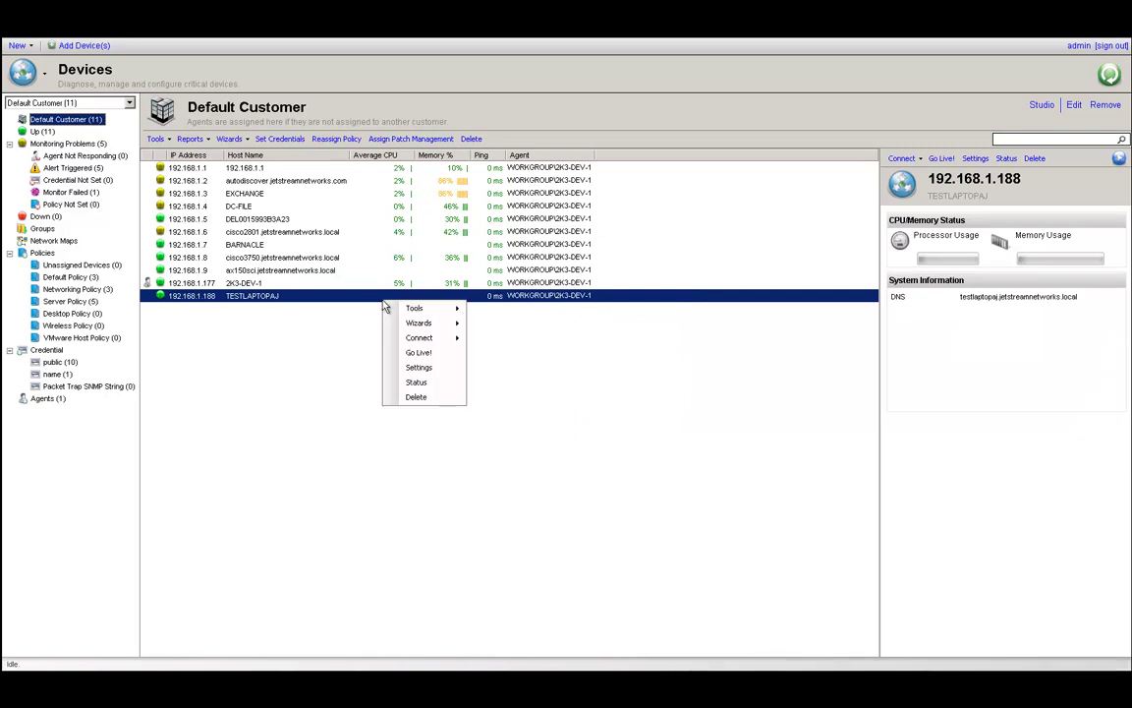
left_click(420, 353)
left_click(513, 334)
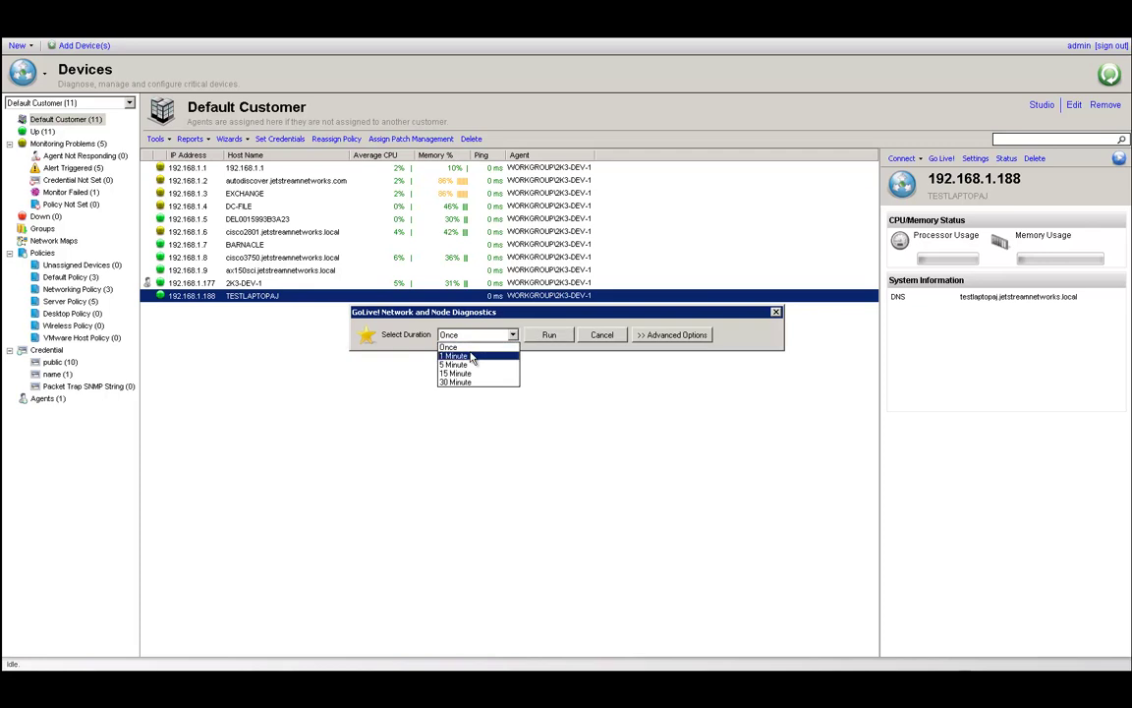
left_click(472, 357)
left_click(549, 335)
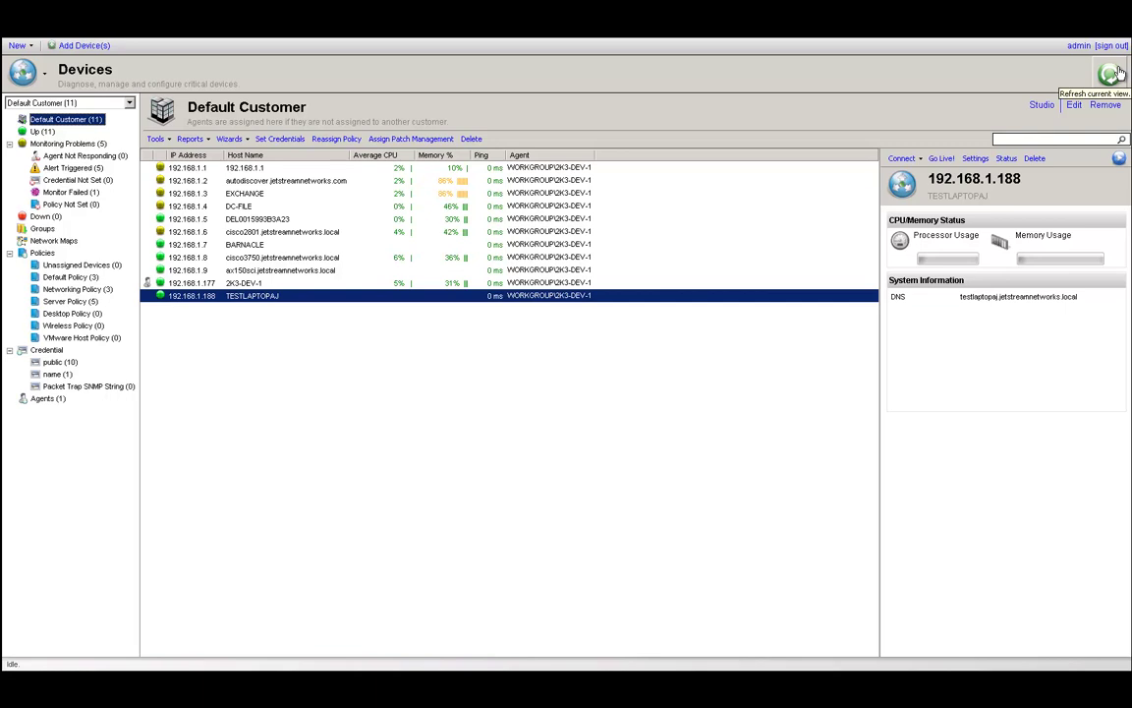
left_click(1117, 72)
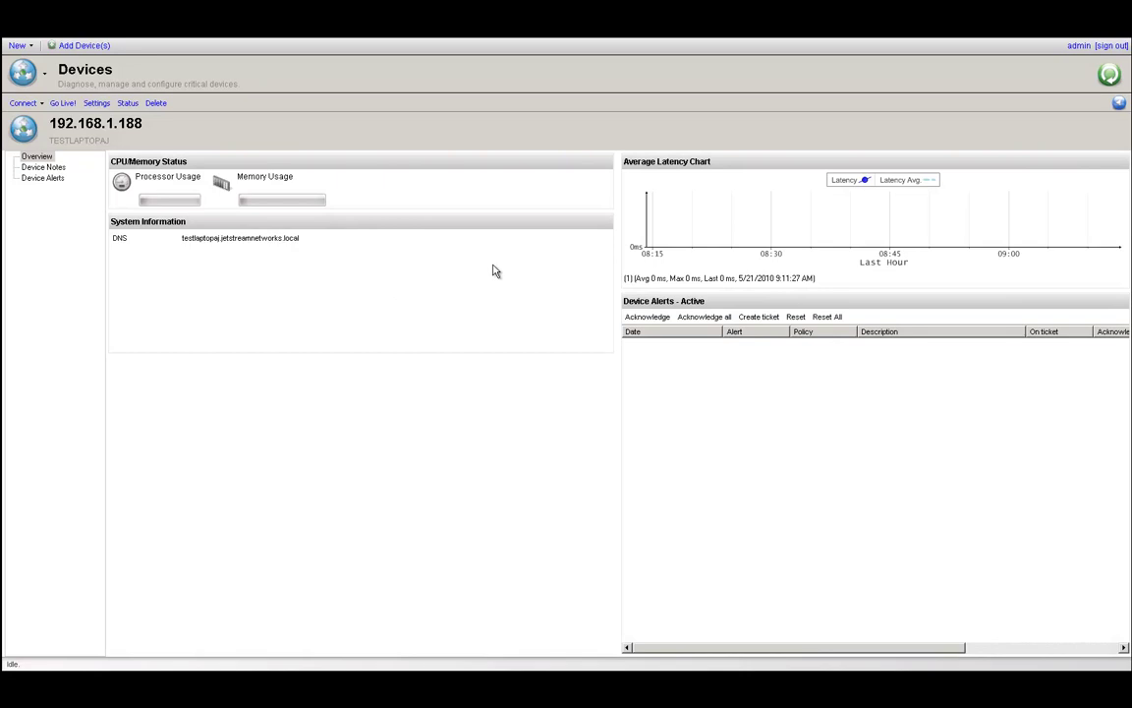
Go back to the device list, view TESTLAPTOPAJ's details, and return to the list.
left_click(1120, 100)
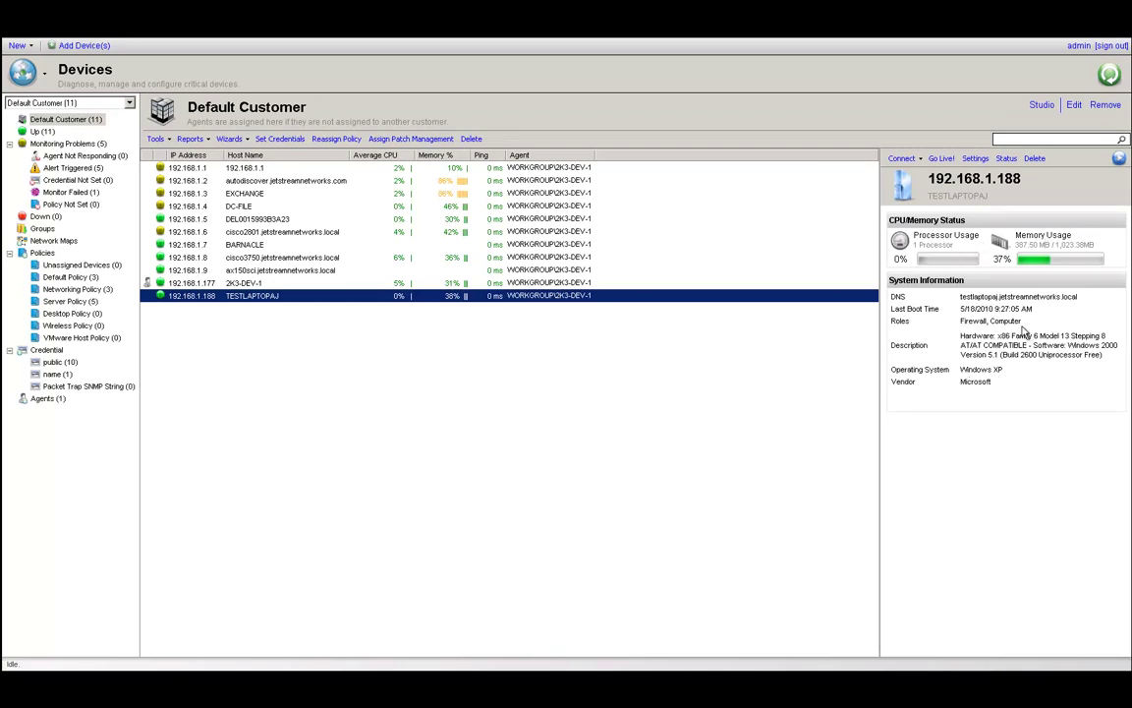
double_click(340, 296)
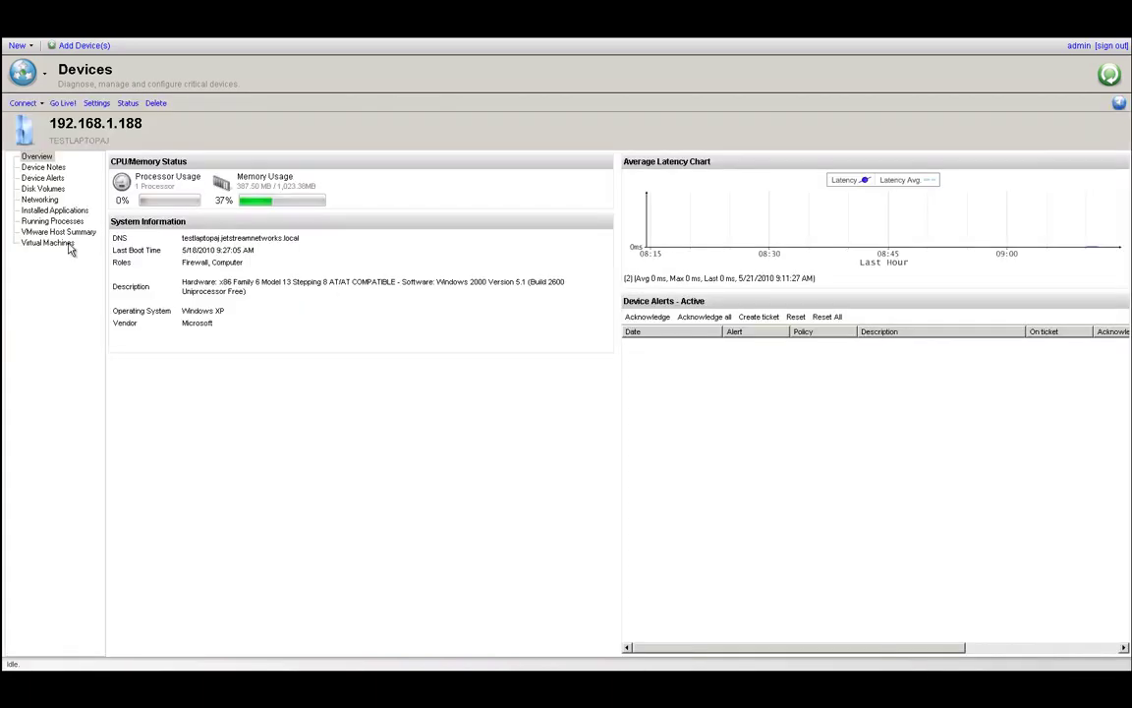
left_click(1118, 104)
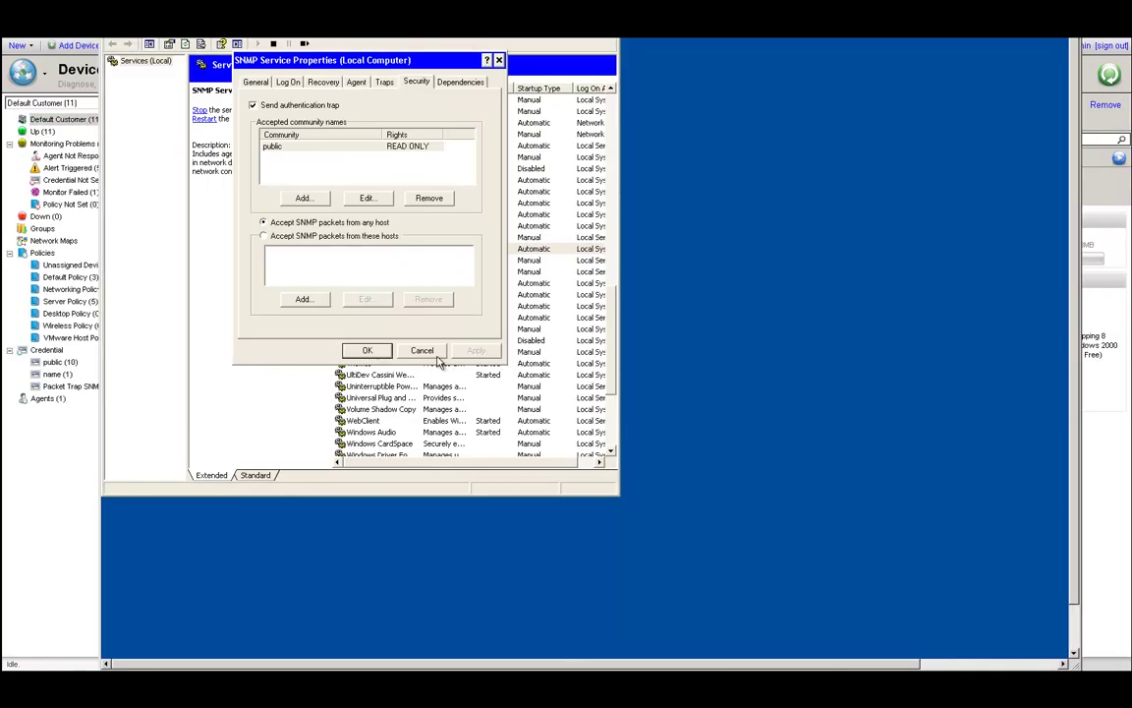
left_click(422, 349)
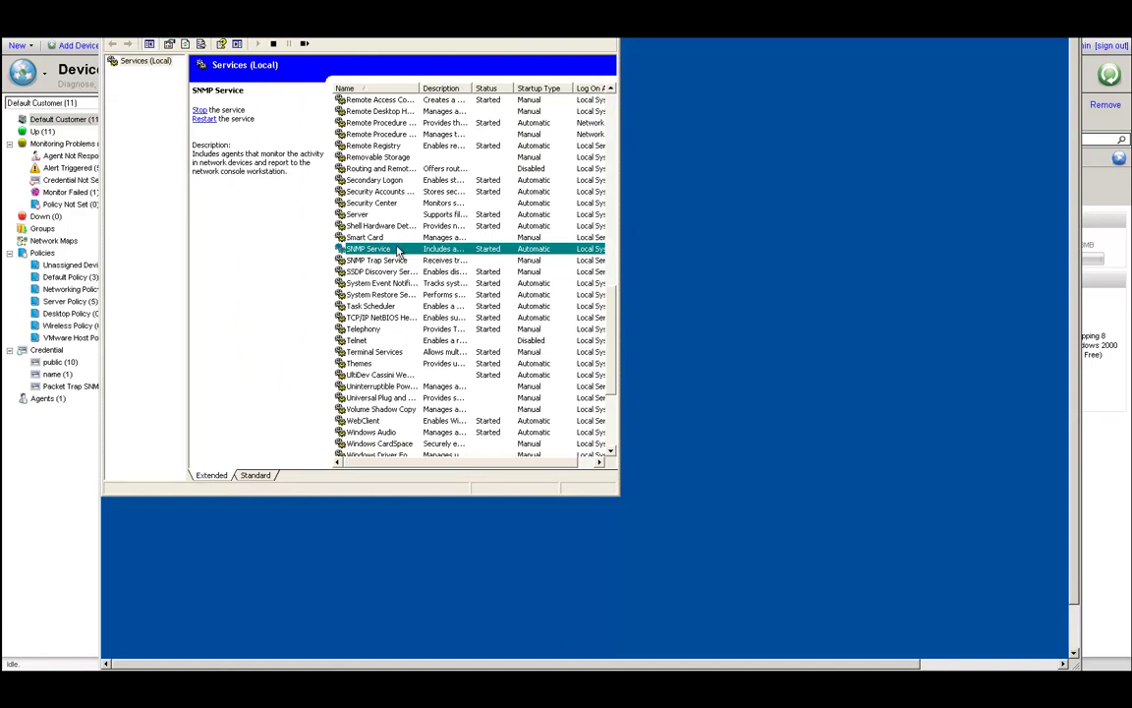
right_click(398, 253)
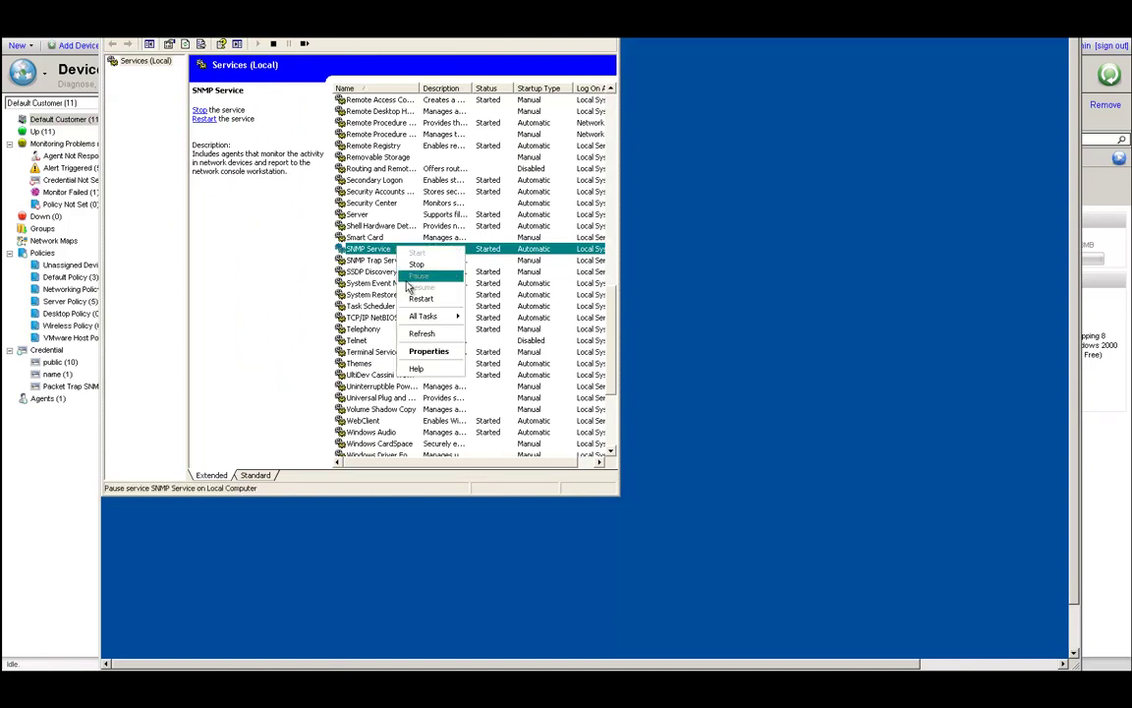
left_click(434, 351)
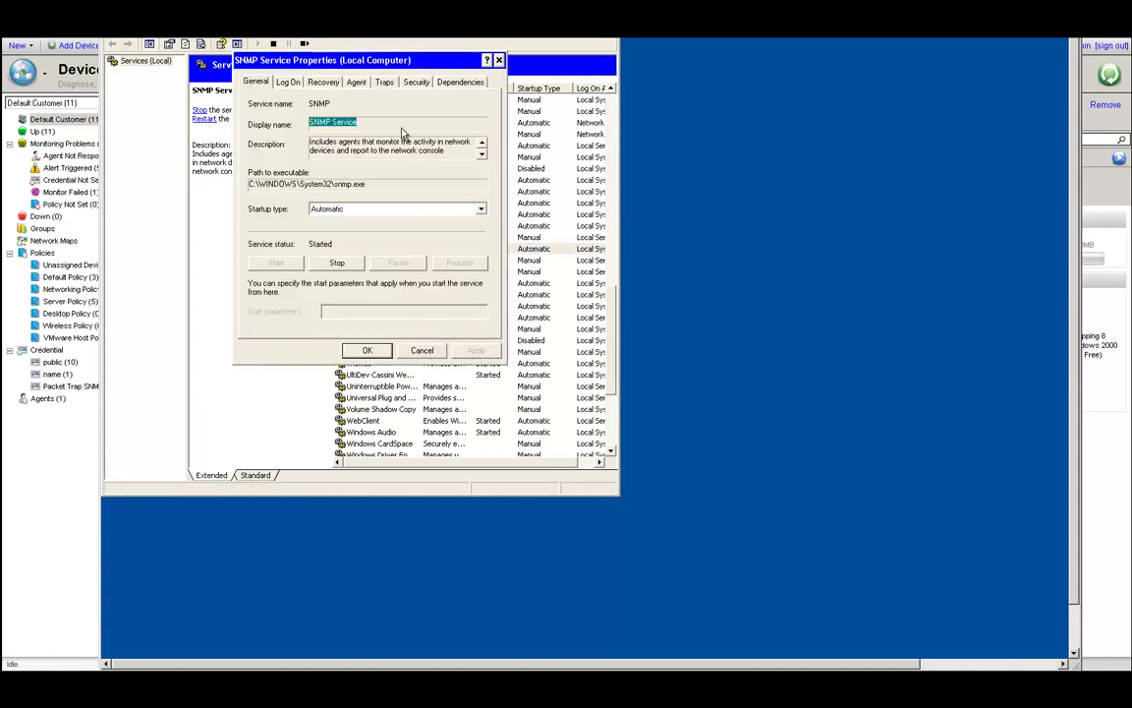
left_click(413, 82)
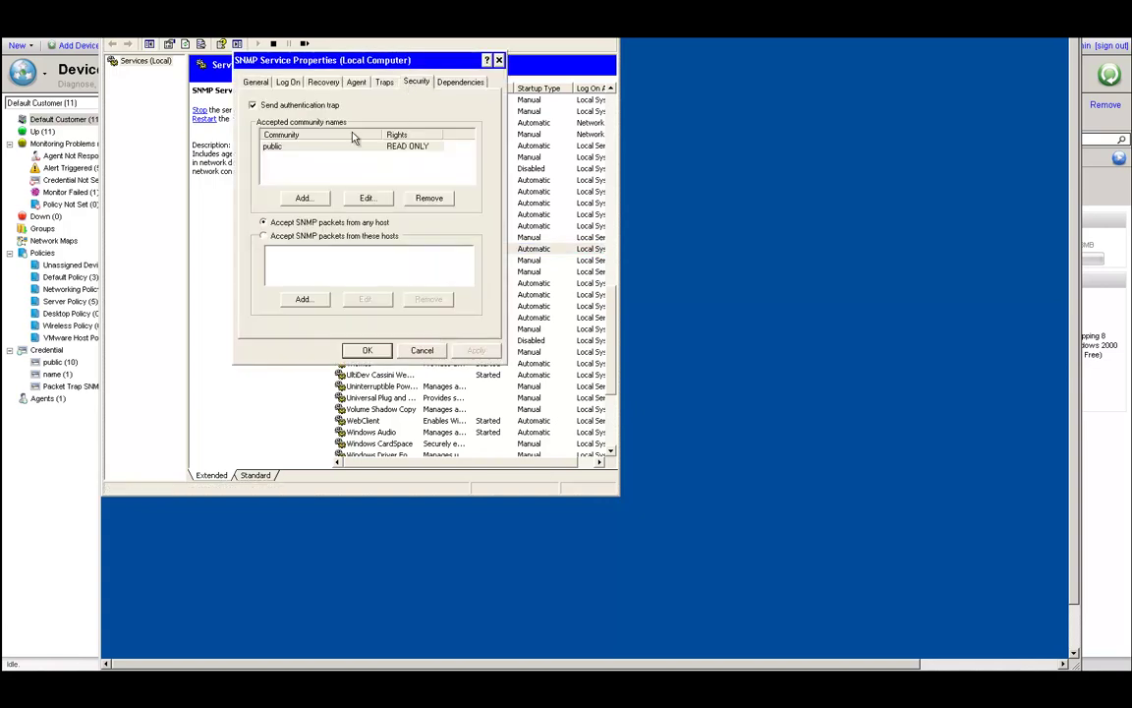
left_click(285, 150)
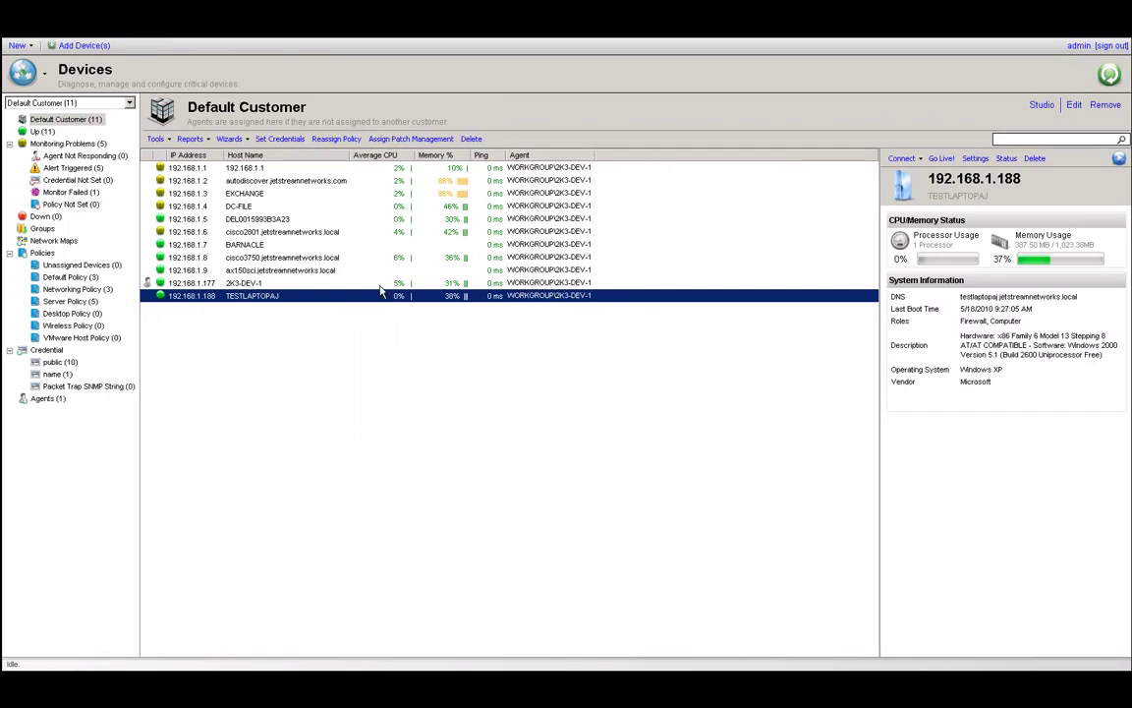
Reassign TESTLAPTOPAJ to Desktop Policy, confirm it, and show the Desktop Policy's members.
left_click(336, 143)
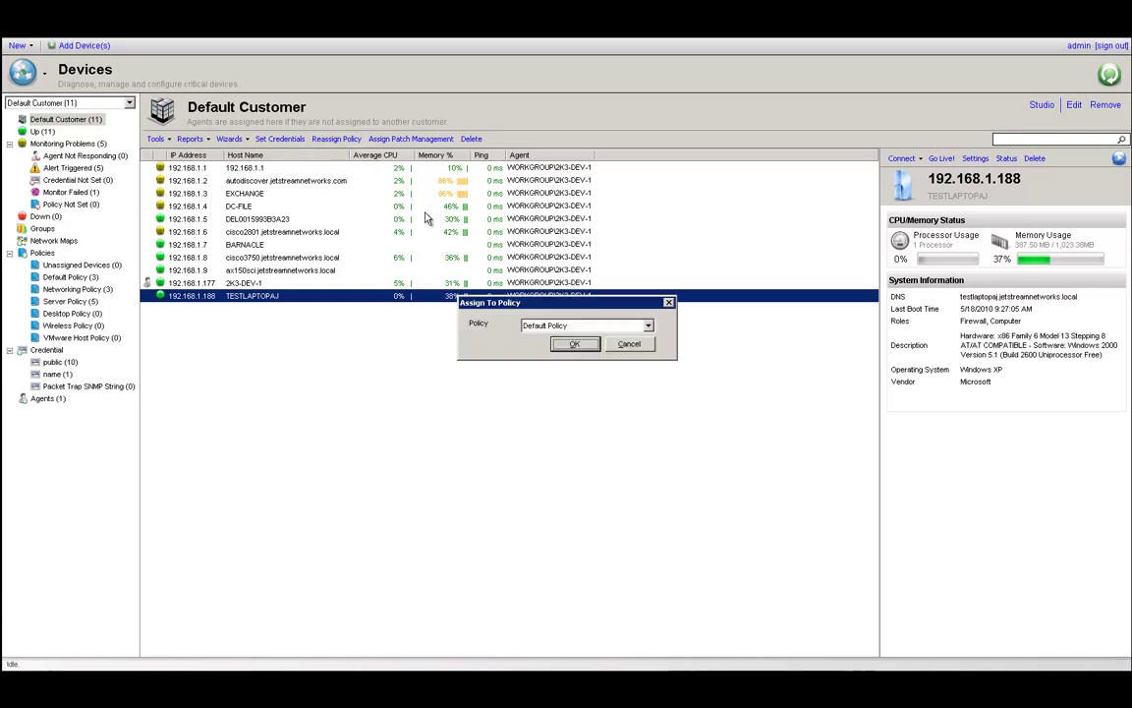
left_click(586, 330)
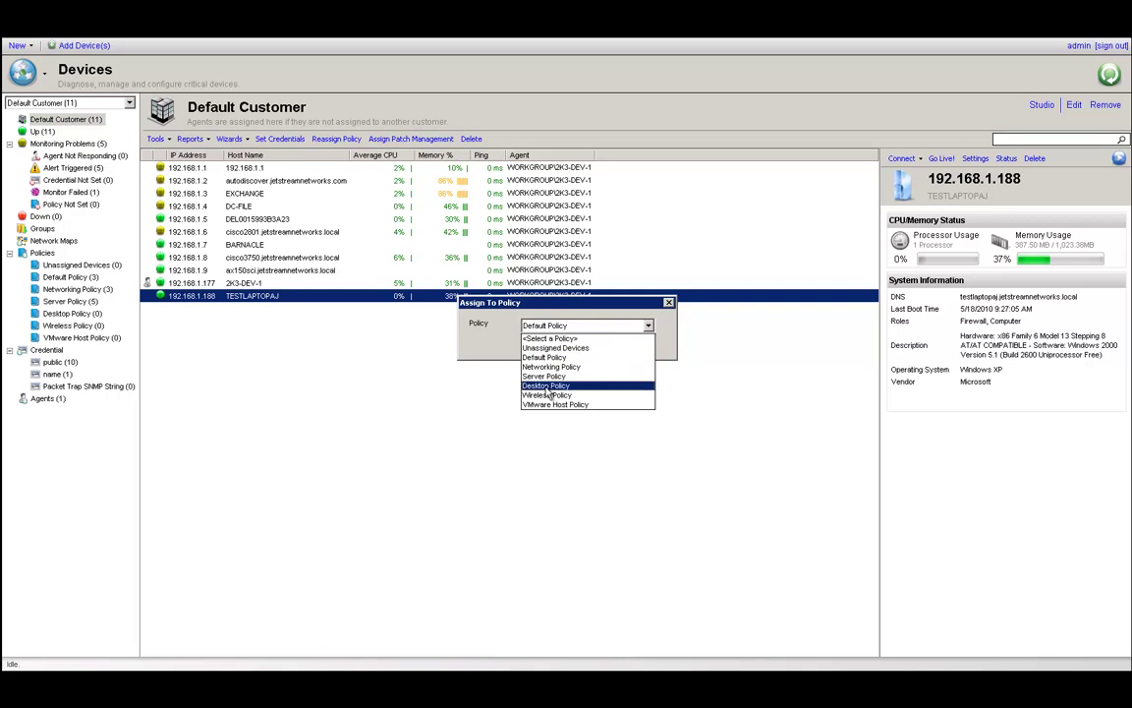
left_click(603, 385)
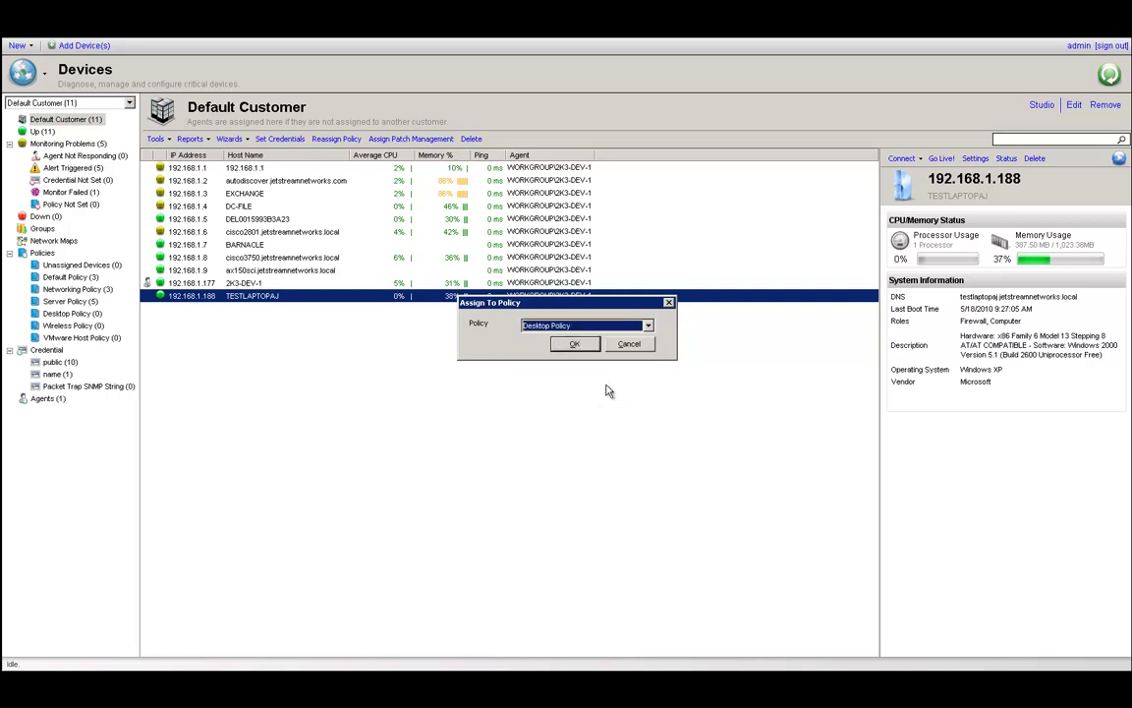
left_click(573, 346)
left_click(542, 363)
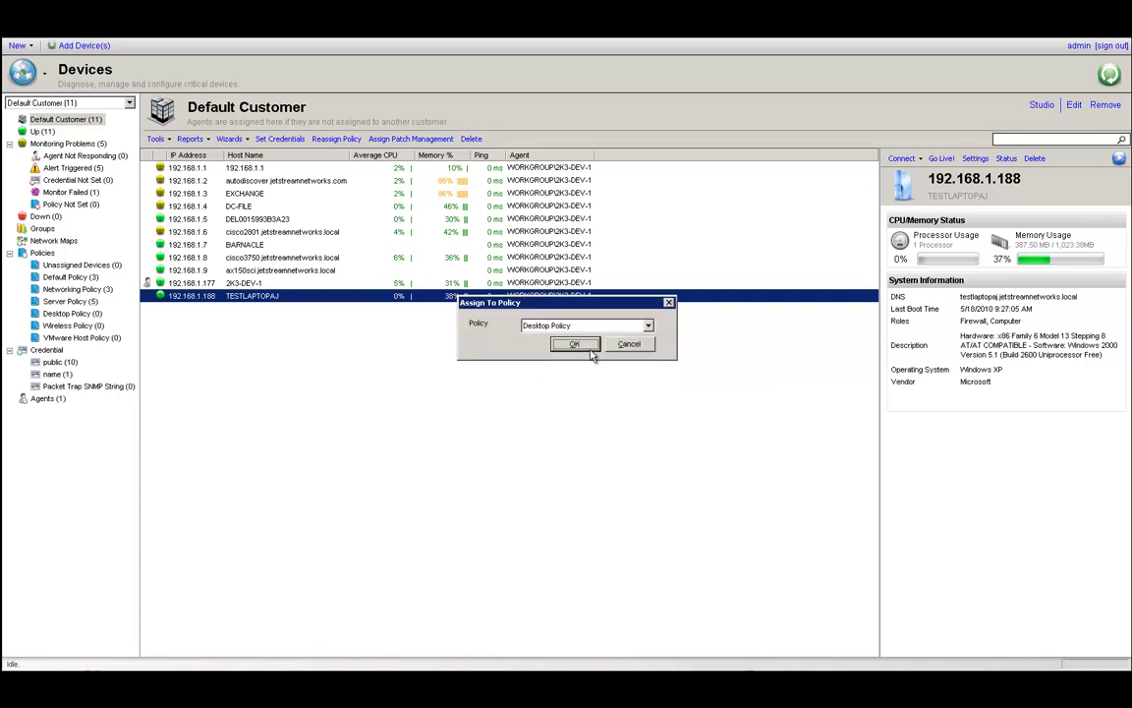
left_click(569, 364)
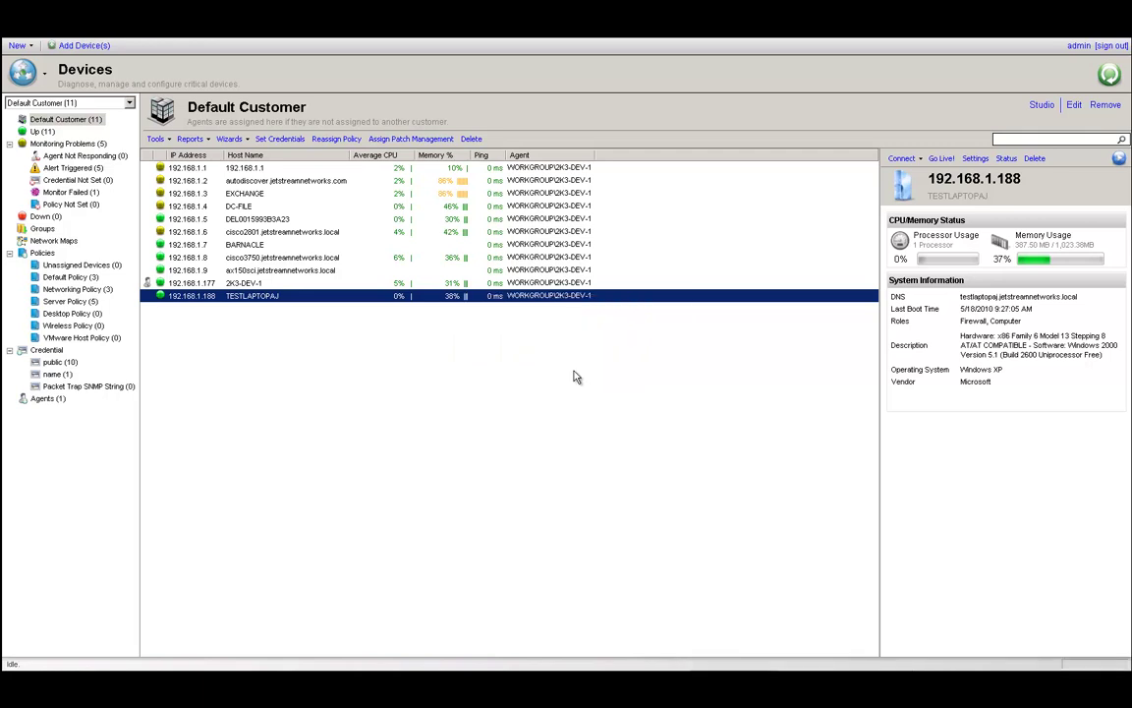
left_click(91, 315)
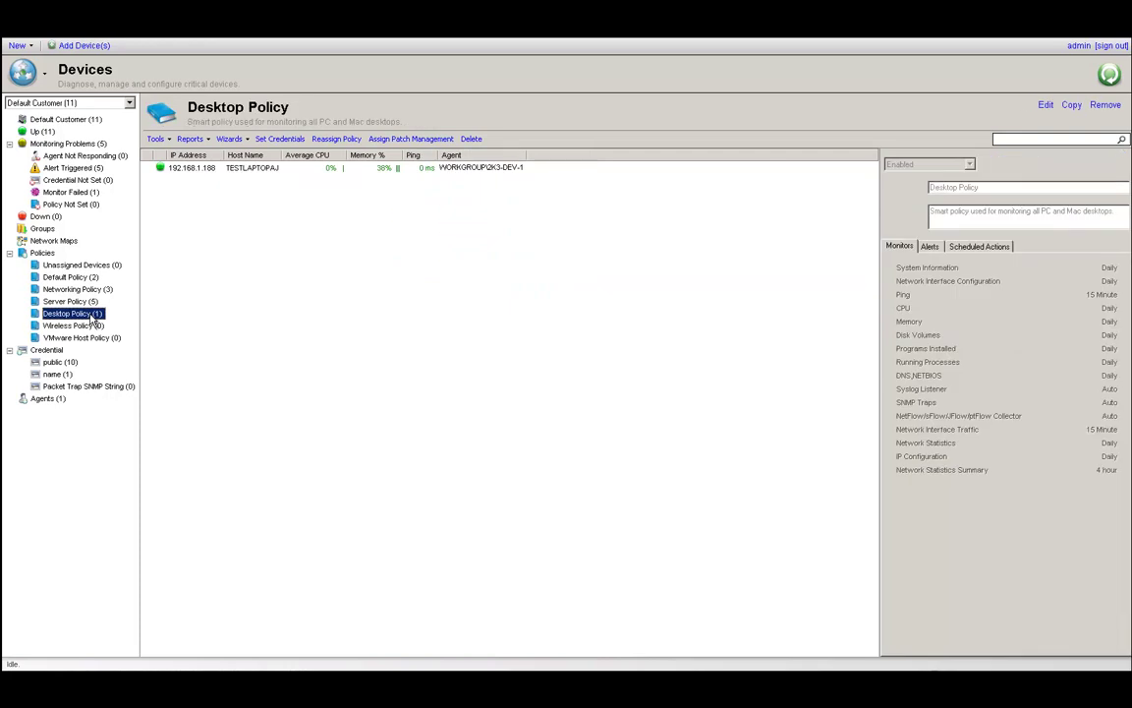
Set Desktop Policy's CPU and Memory monitor frequency to 5 Minute and save the policy.
right_click(93, 321)
left_click(118, 322)
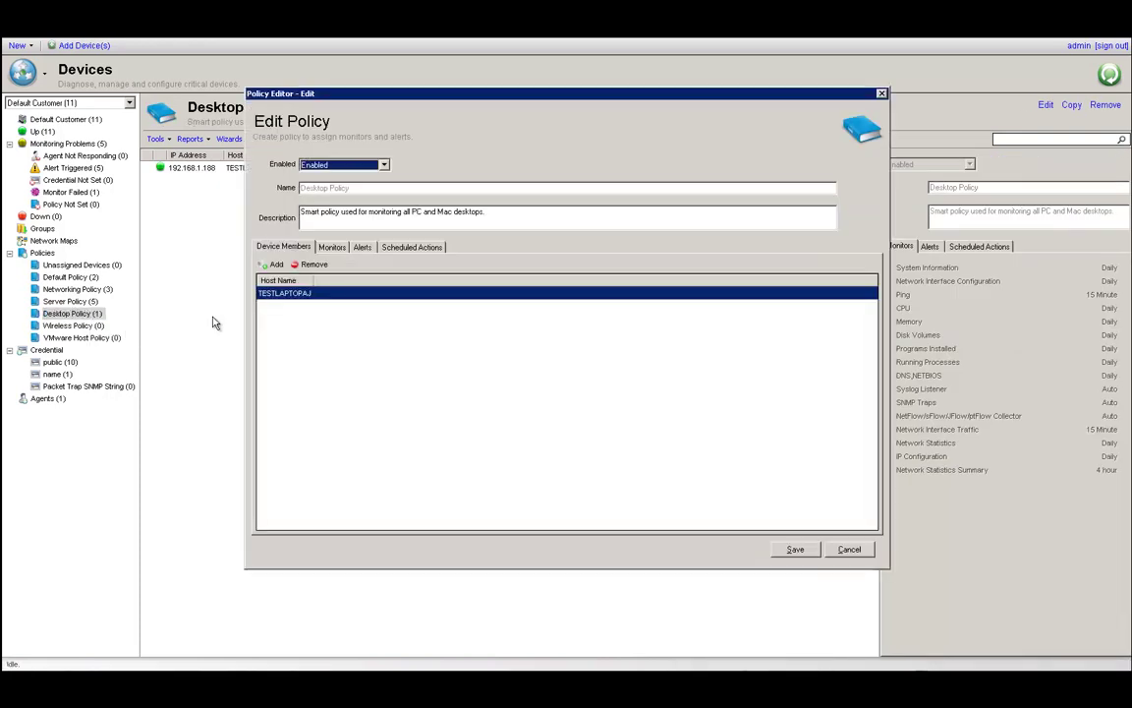
left_click(335, 248)
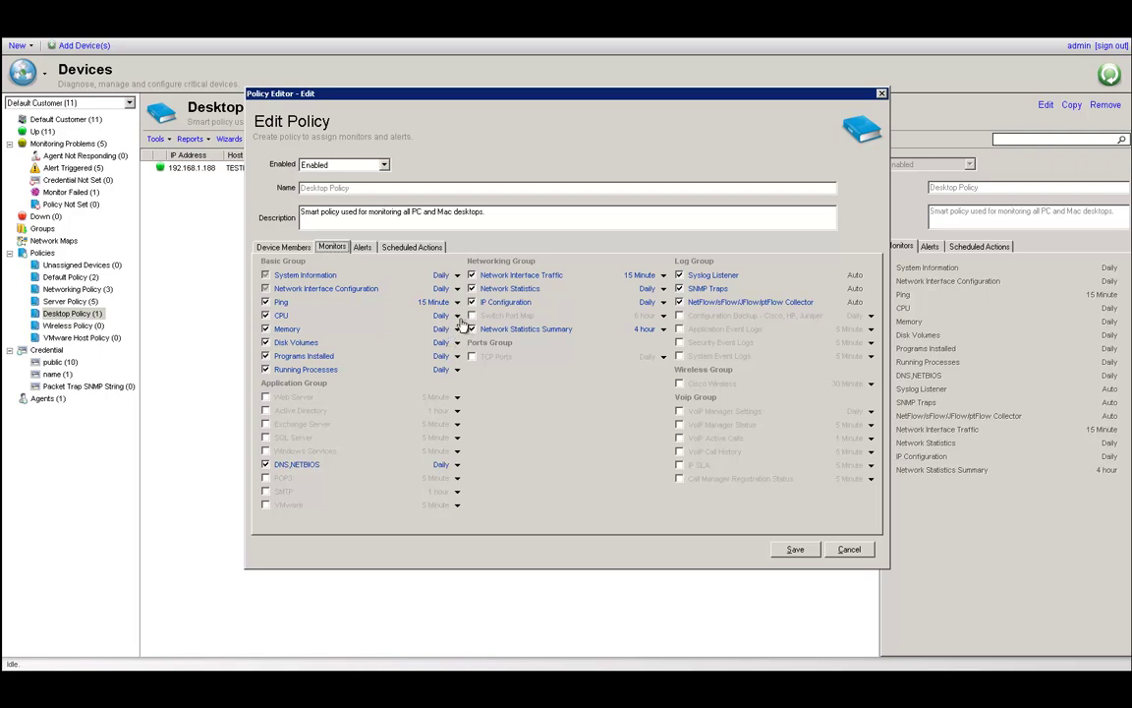
left_click(457, 315)
left_click(454, 295)
left_click(457, 342)
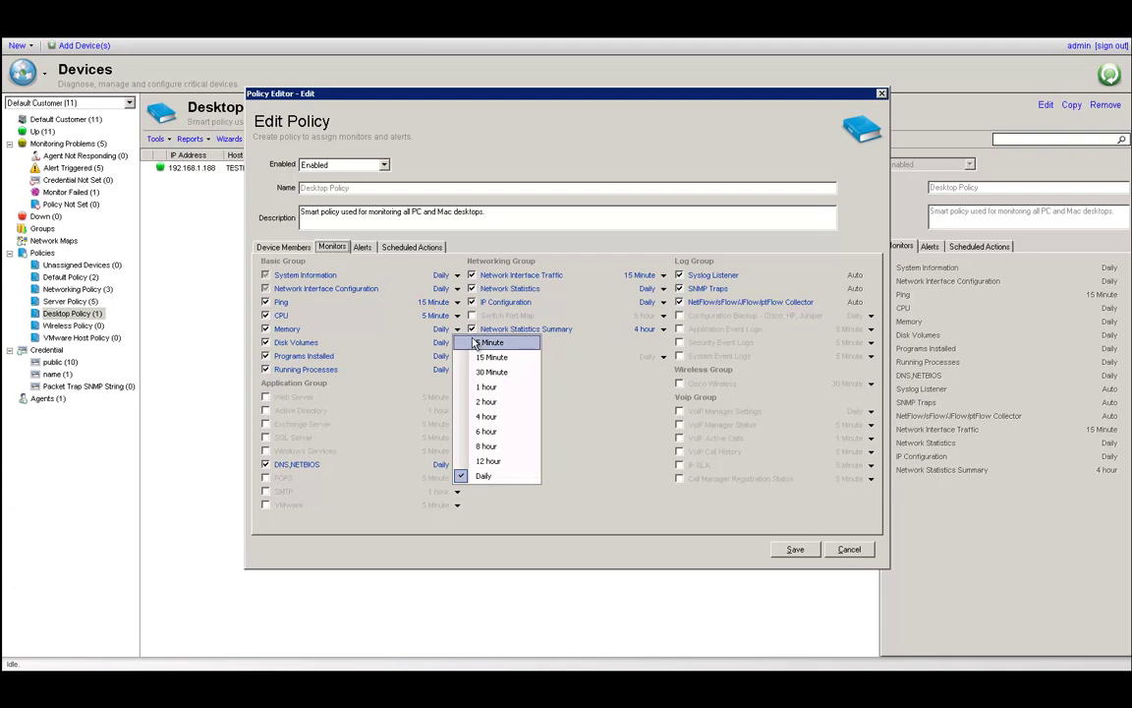
left_click(483, 344)
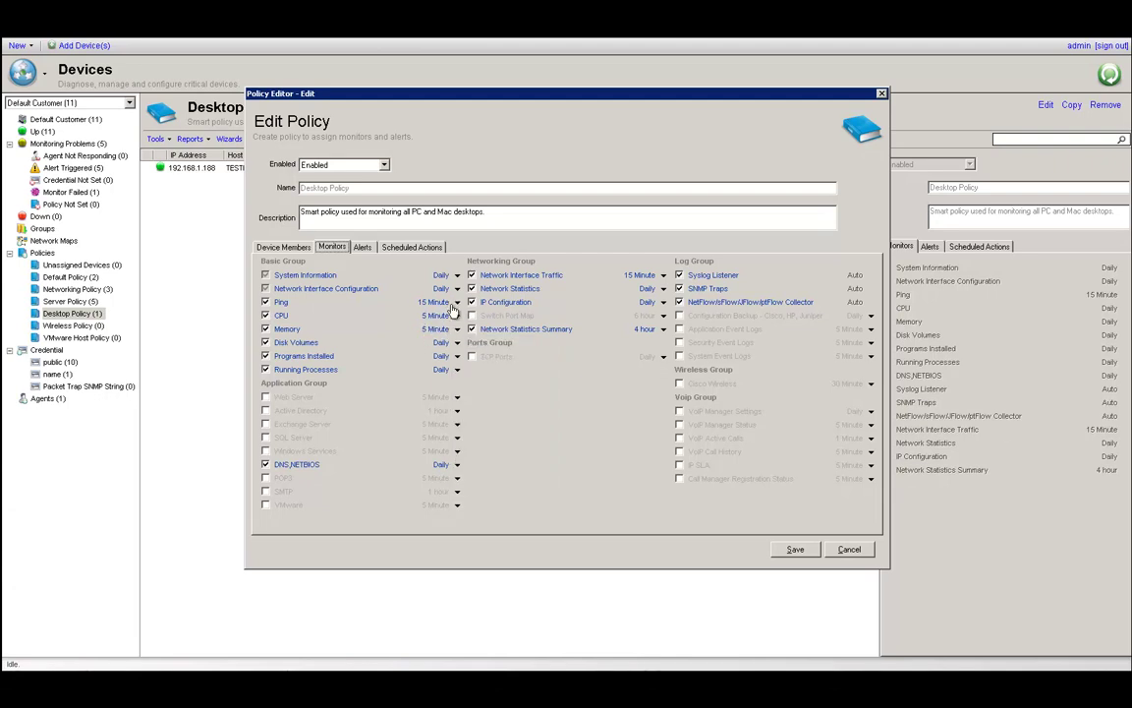
left_click(796, 551)
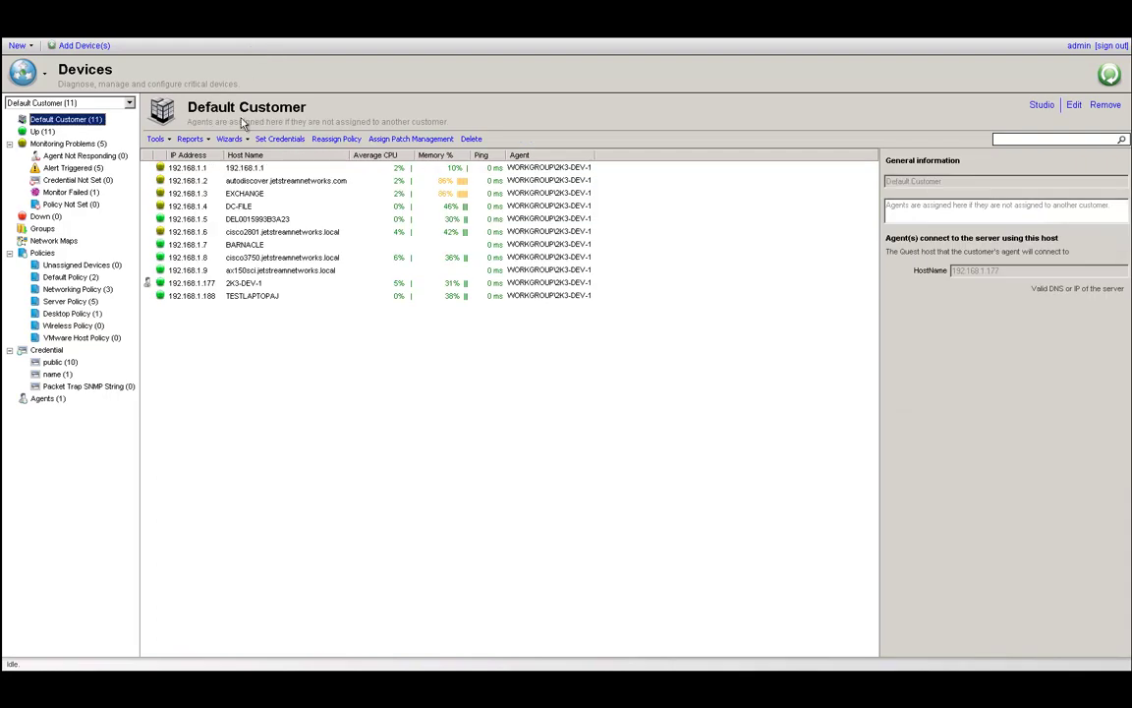
Launch the Enable Traffic Analysis wizard on router 192.168.1.6, keeping NetFlow or sFlow.
left_click(191, 235)
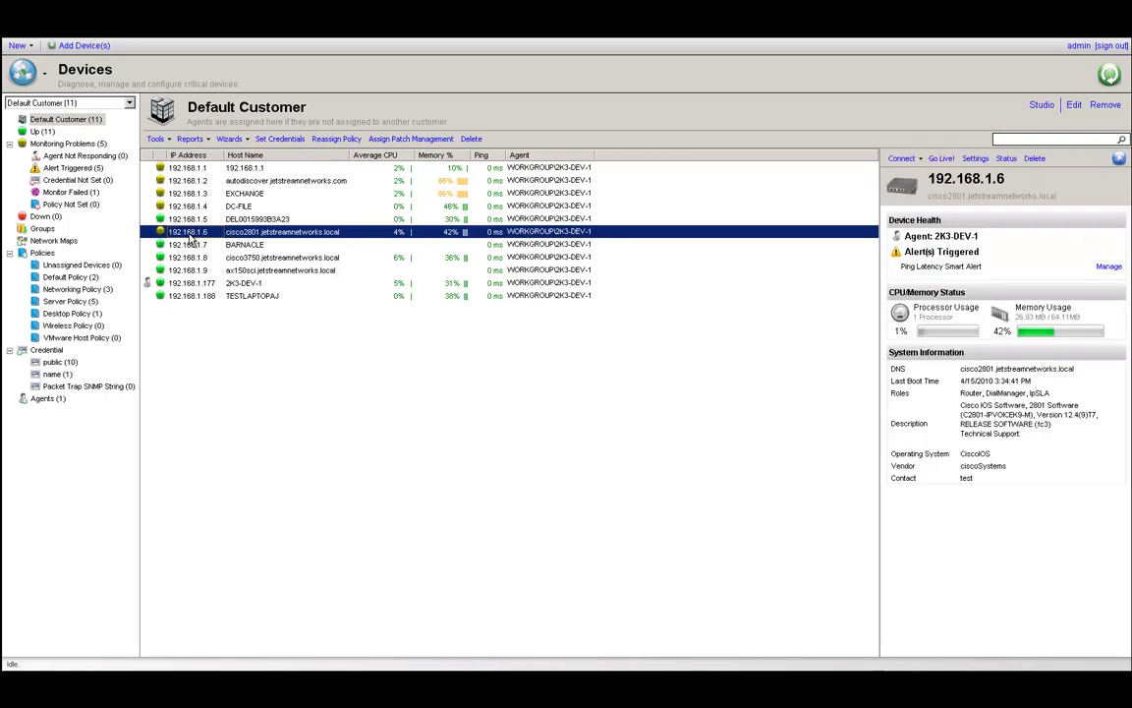
right_click(192, 239)
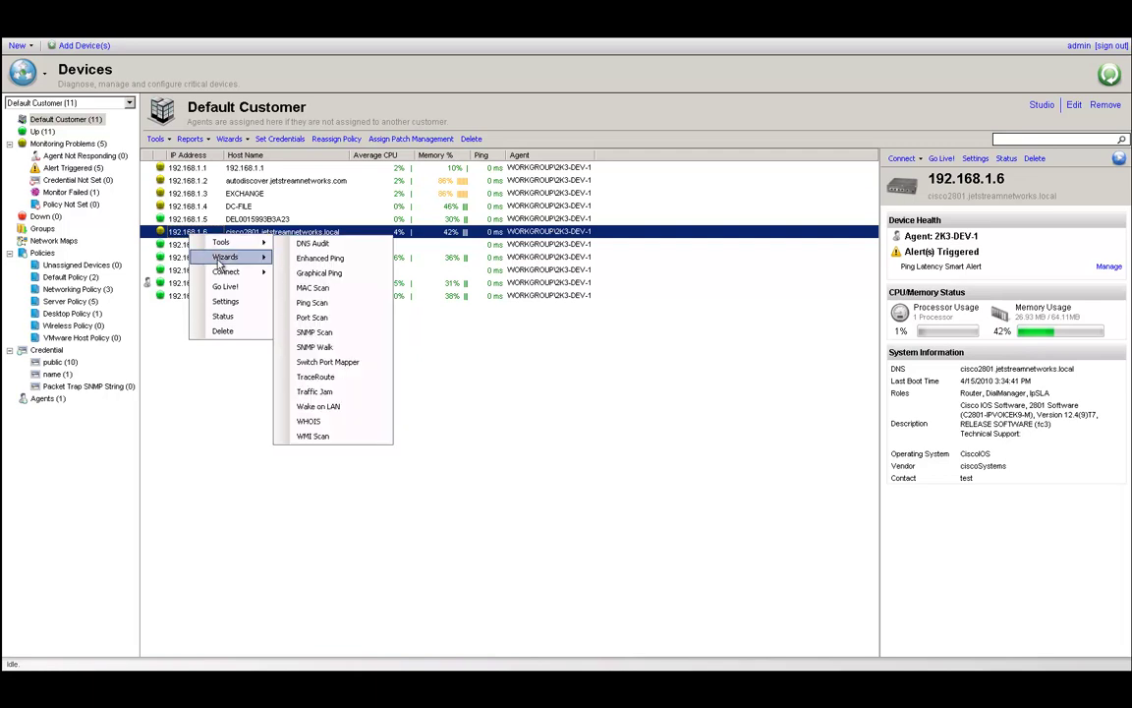
mouse_move(231, 256)
left_click(332, 272)
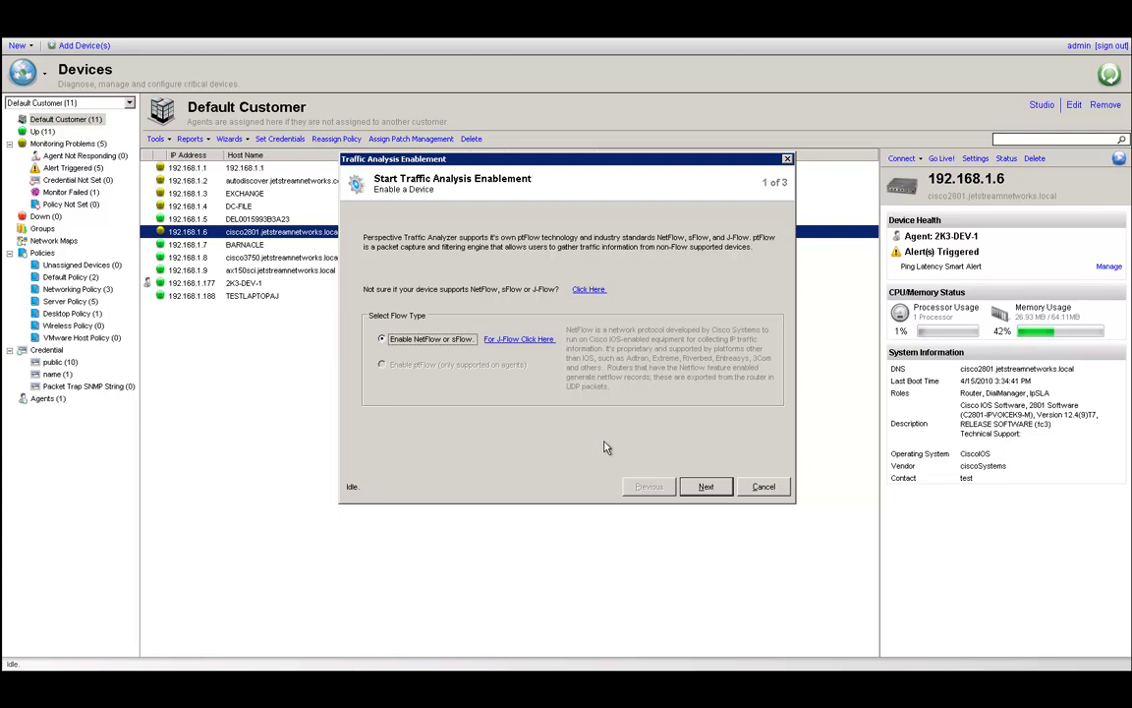
left_click(715, 491)
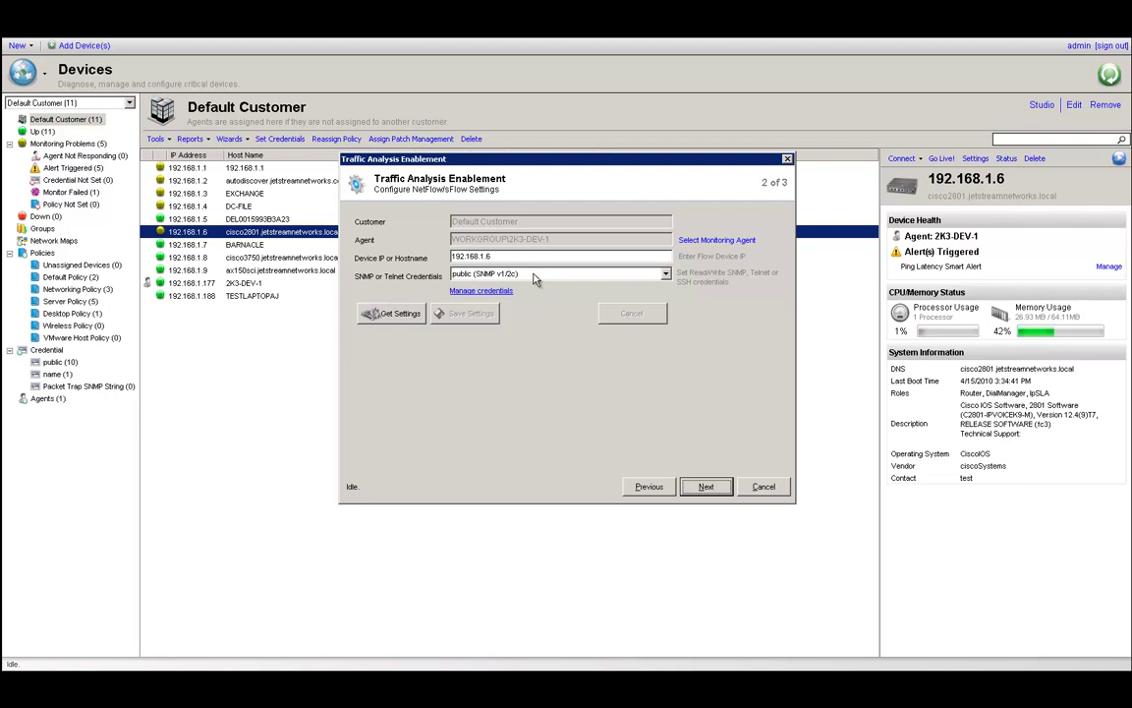
Retrieve the router's flow settings, edit the first NetFlow export address, and save them.
left_click(386, 313)
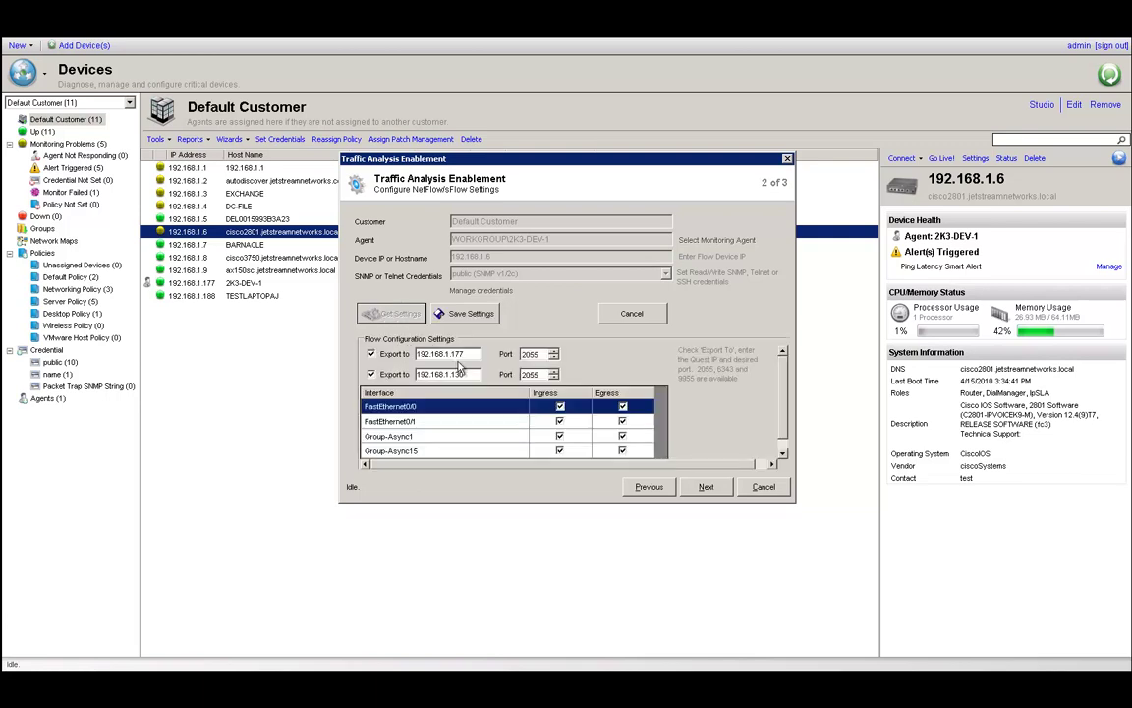
left_click(462, 355)
left_click(470, 313)
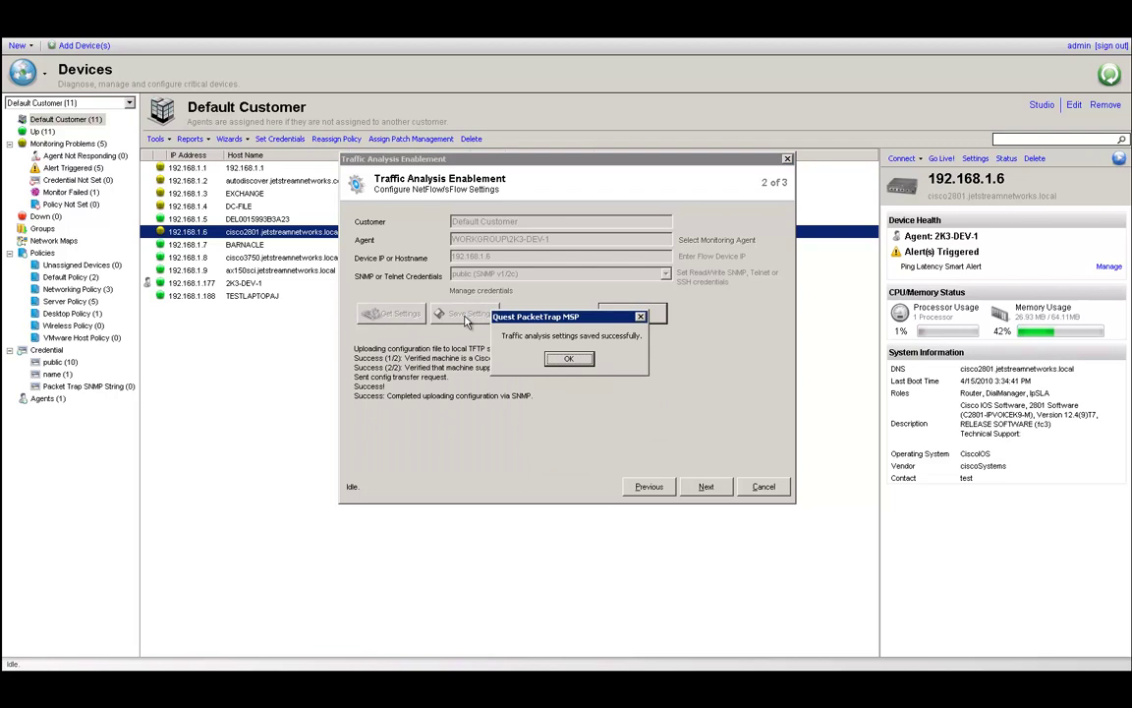
left_click(573, 362)
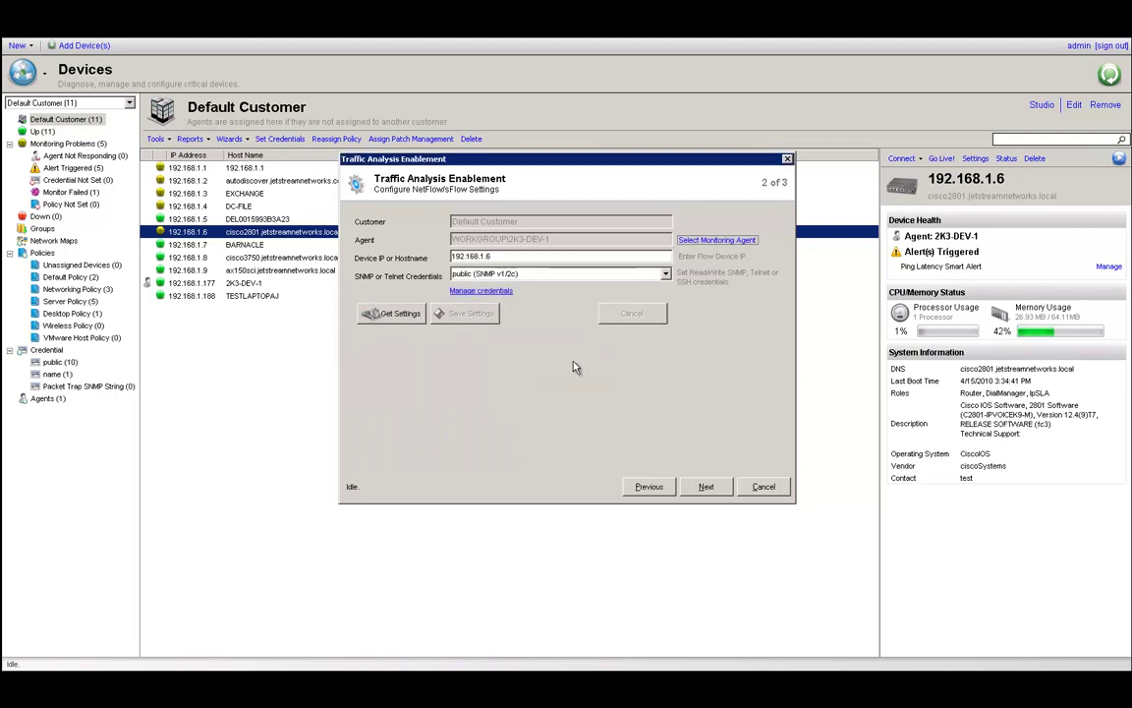
Proceed through the remaining wizard step, confirm, and finish traffic analysis enablement.
left_click(697, 488)
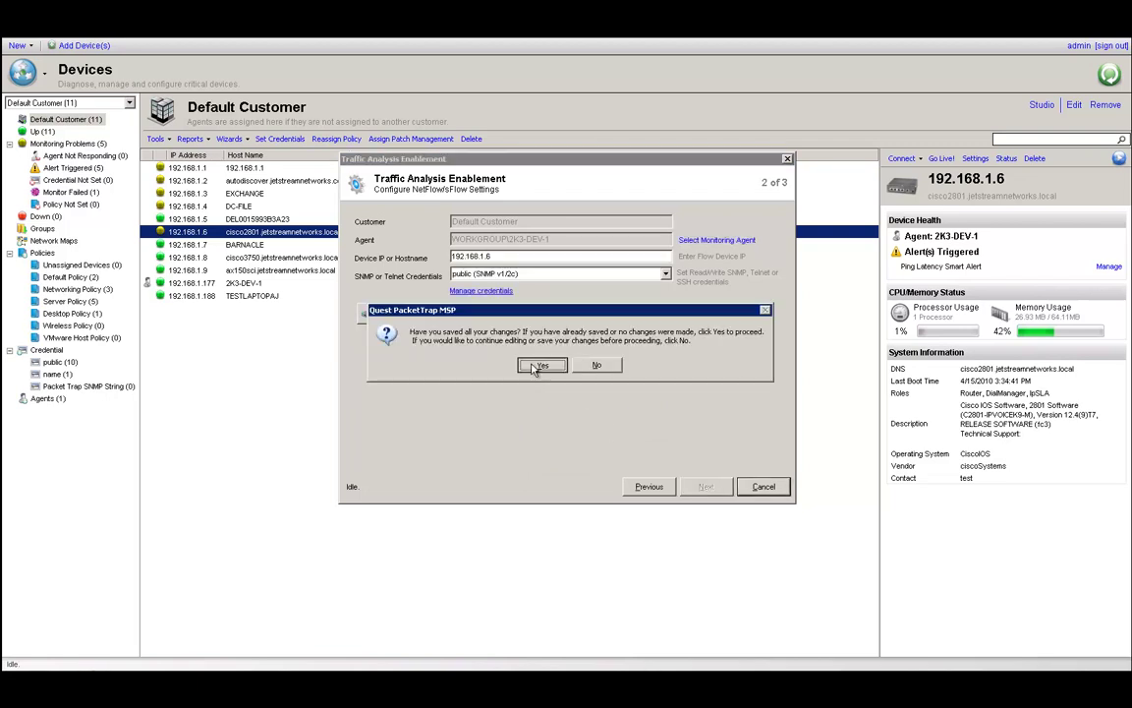
left_click(539, 362)
left_click(764, 487)
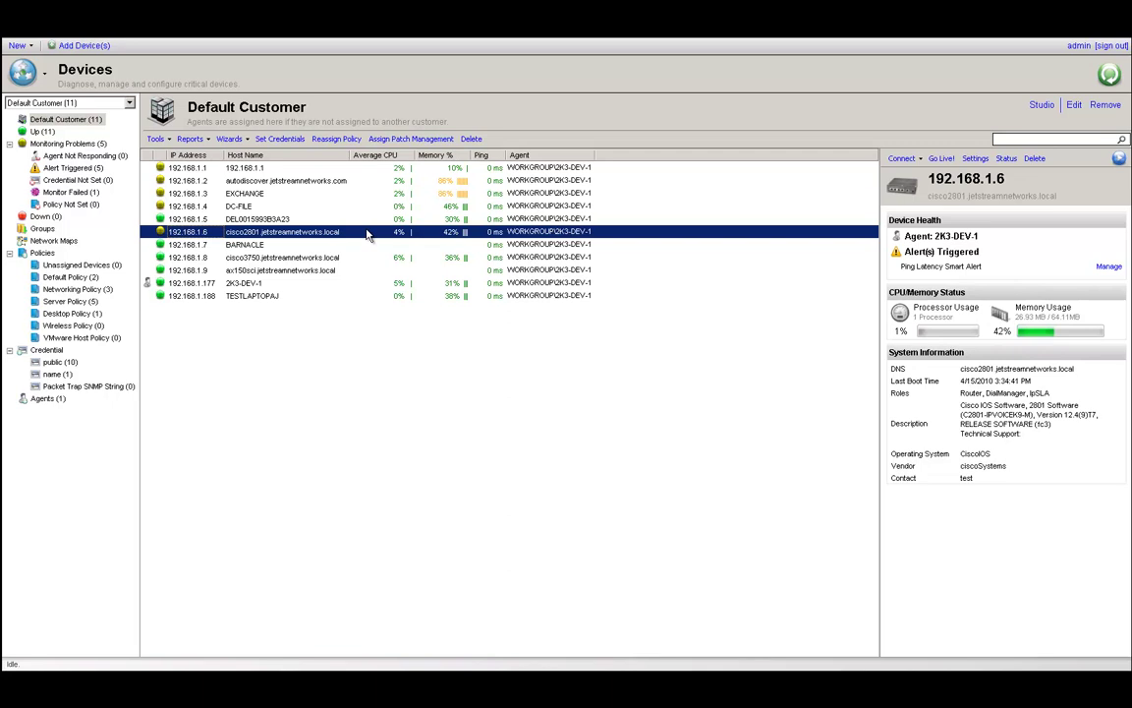
double_click(366, 231)
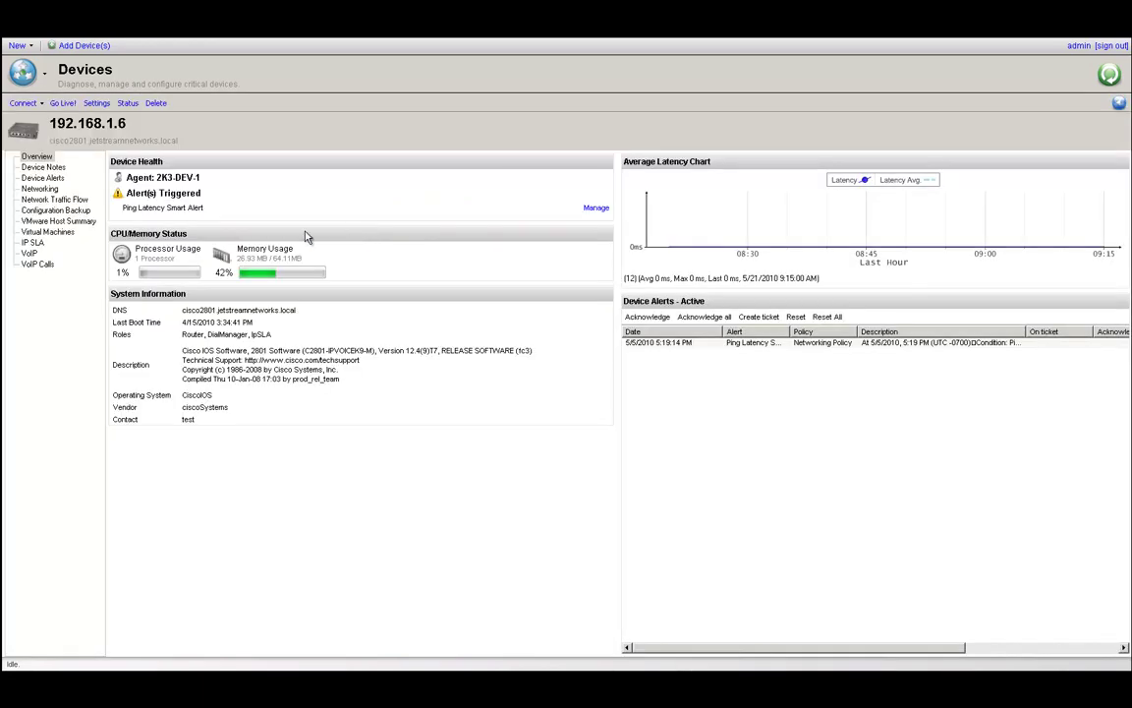
left_click(55, 199)
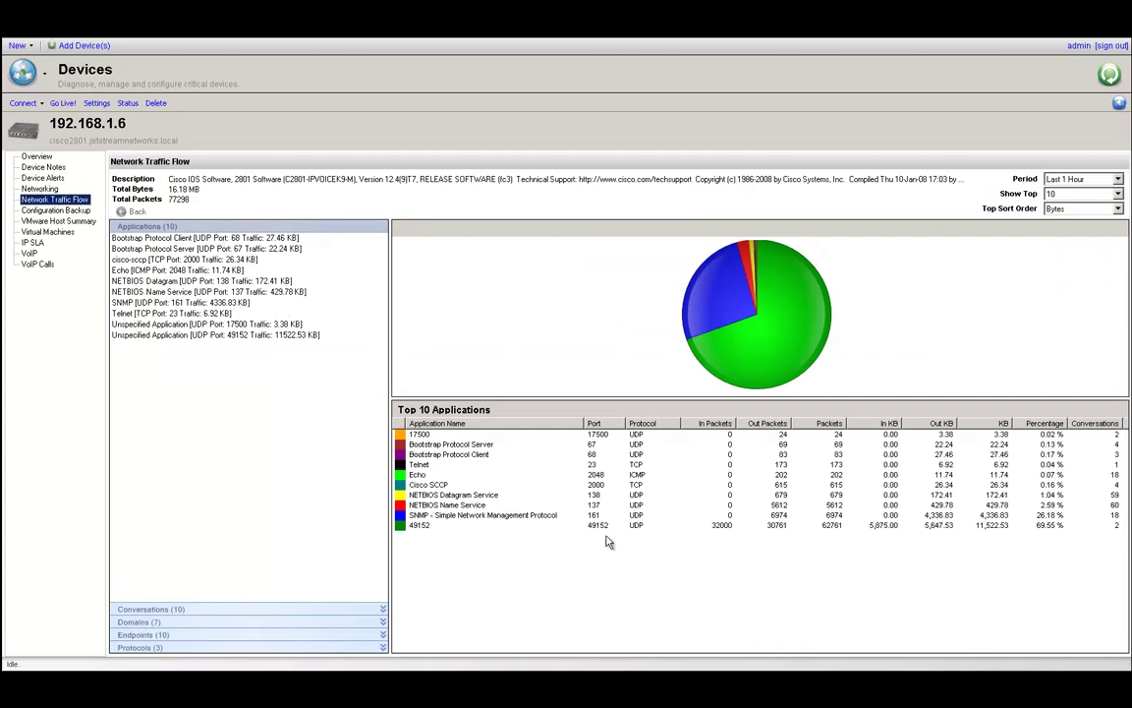
left_click(1120, 105)
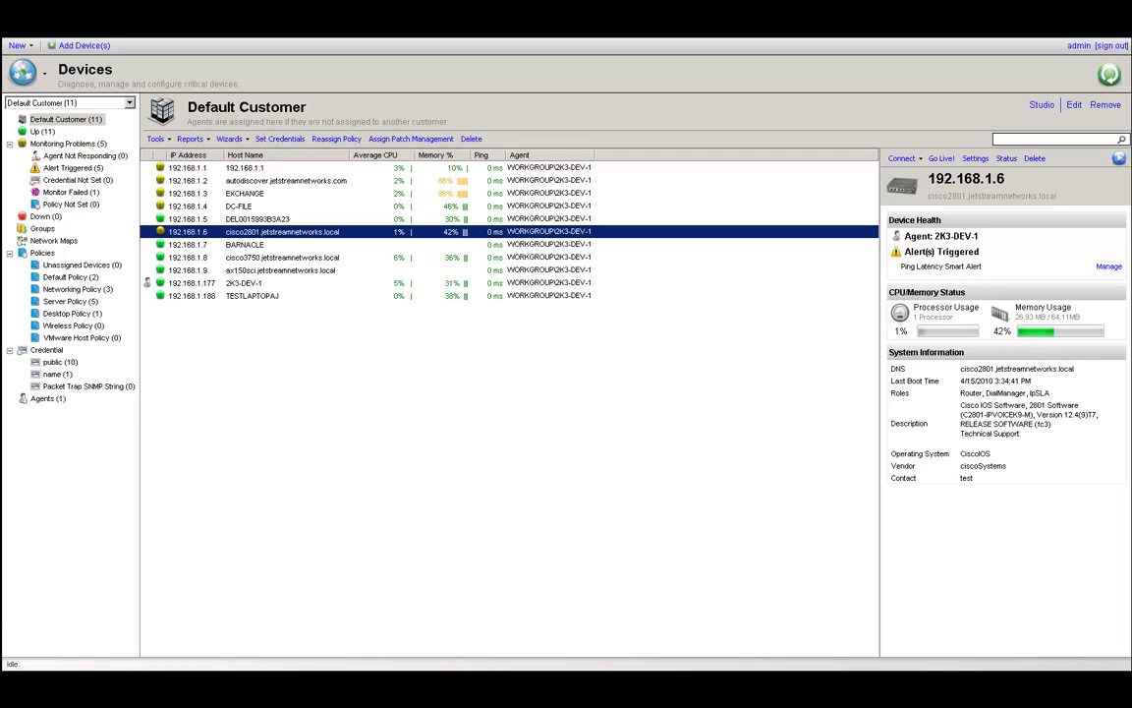
Open Command Prompt and run netstat -anop udp to list UDP ports with process IDs.
left_click(23, 680)
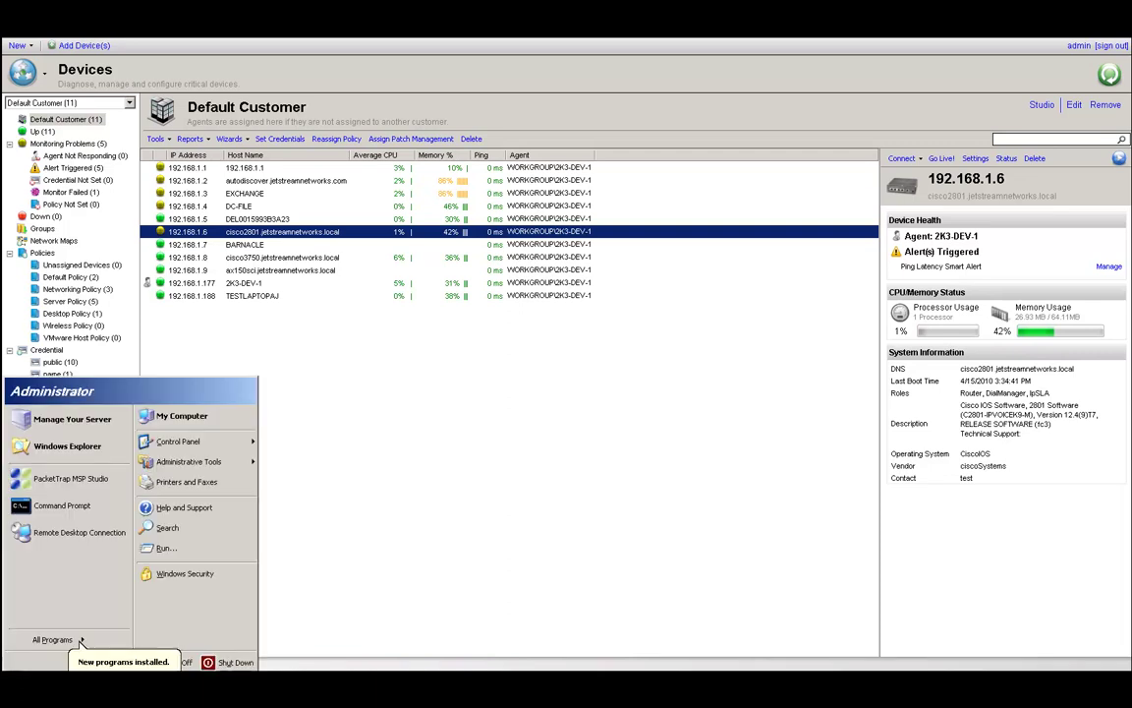
left_click(64, 506)
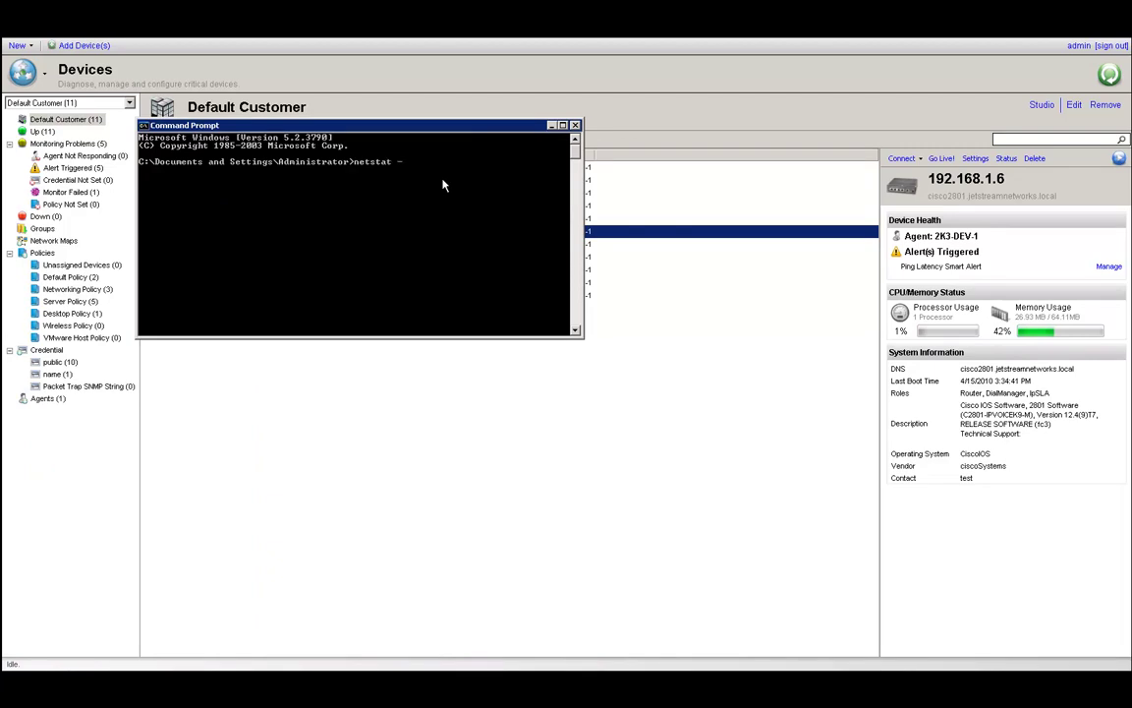
type("netstat -anop e")
key("BackSpace")
type("udp")
key("Return")
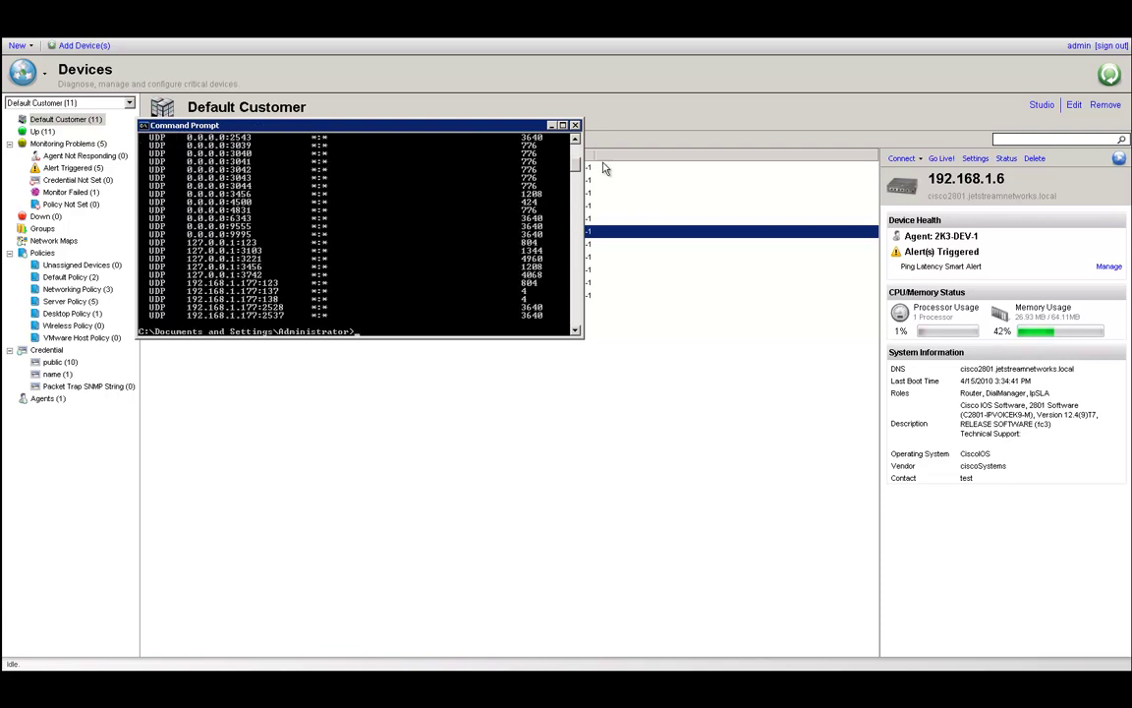
Scroll through the UDP output, minimize the prompt, and start policy reassignment for the cisco2801 router.
left_click(578, 140)
left_click(578, 140)
left_click(577, 140)
left_click(578, 139)
left_click(577, 140)
left_click(577, 140)
left_click(578, 140)
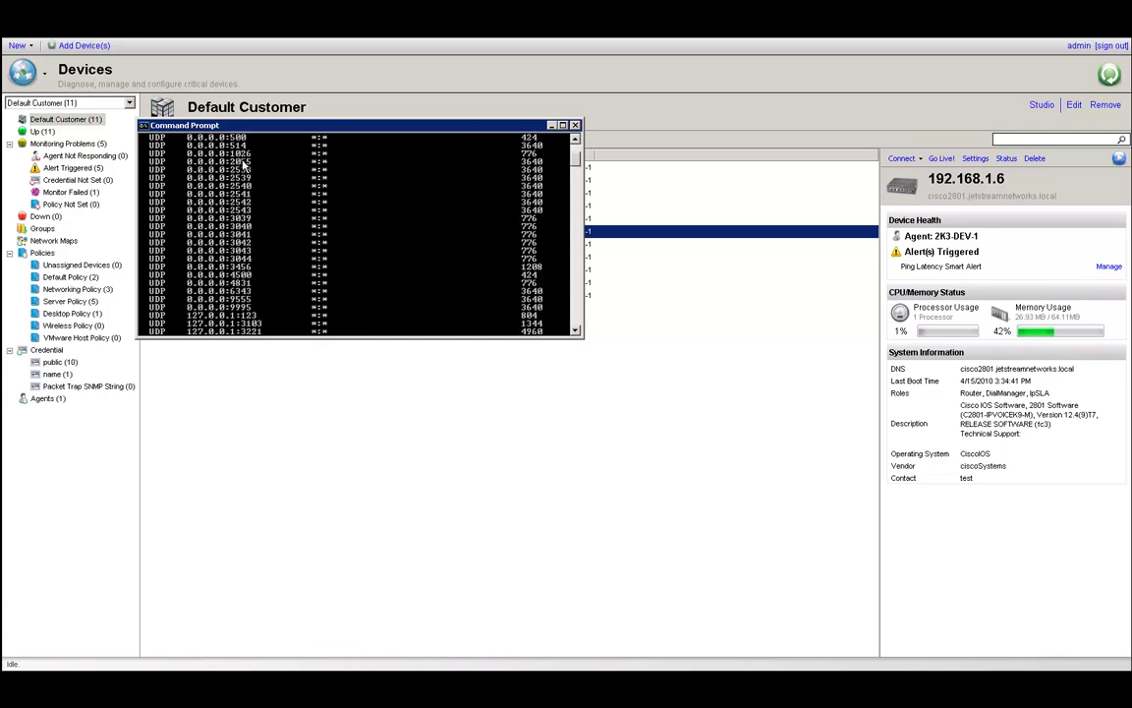
left_click(577, 140)
left_click(577, 140)
left_click(576, 139)
left_click(577, 140)
left_click(577, 139)
left_click(577, 139)
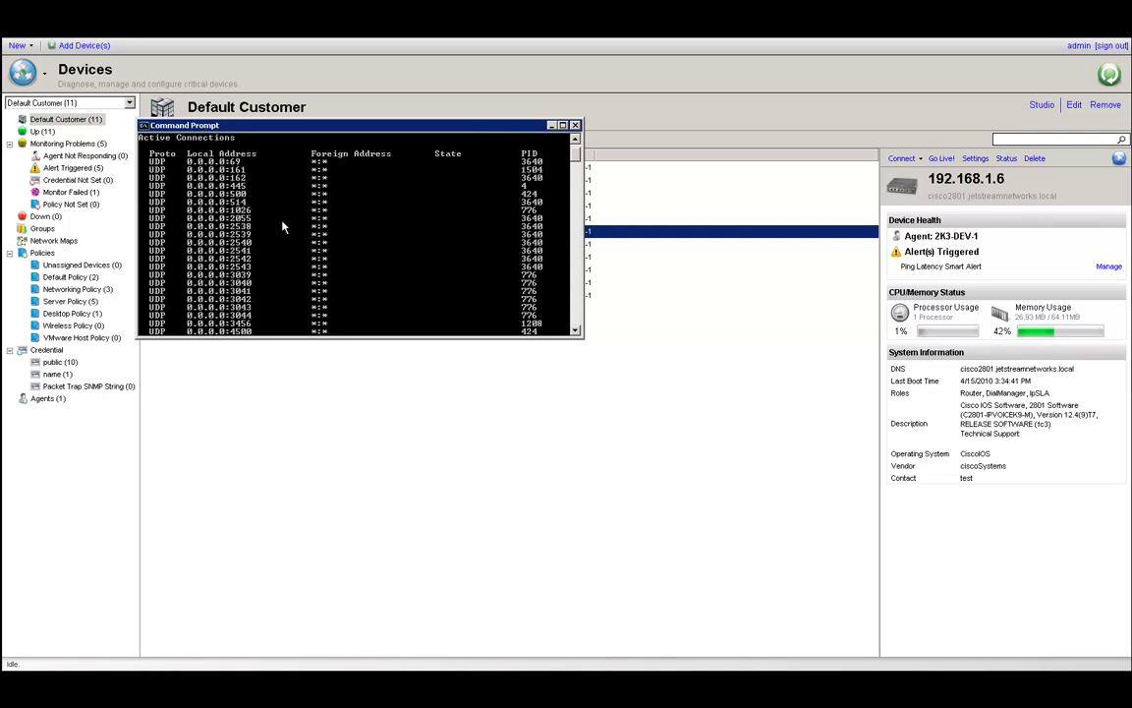
left_click(576, 332)
left_click(577, 331)
left_click(577, 331)
left_click(577, 332)
left_click(577, 331)
left_click(577, 331)
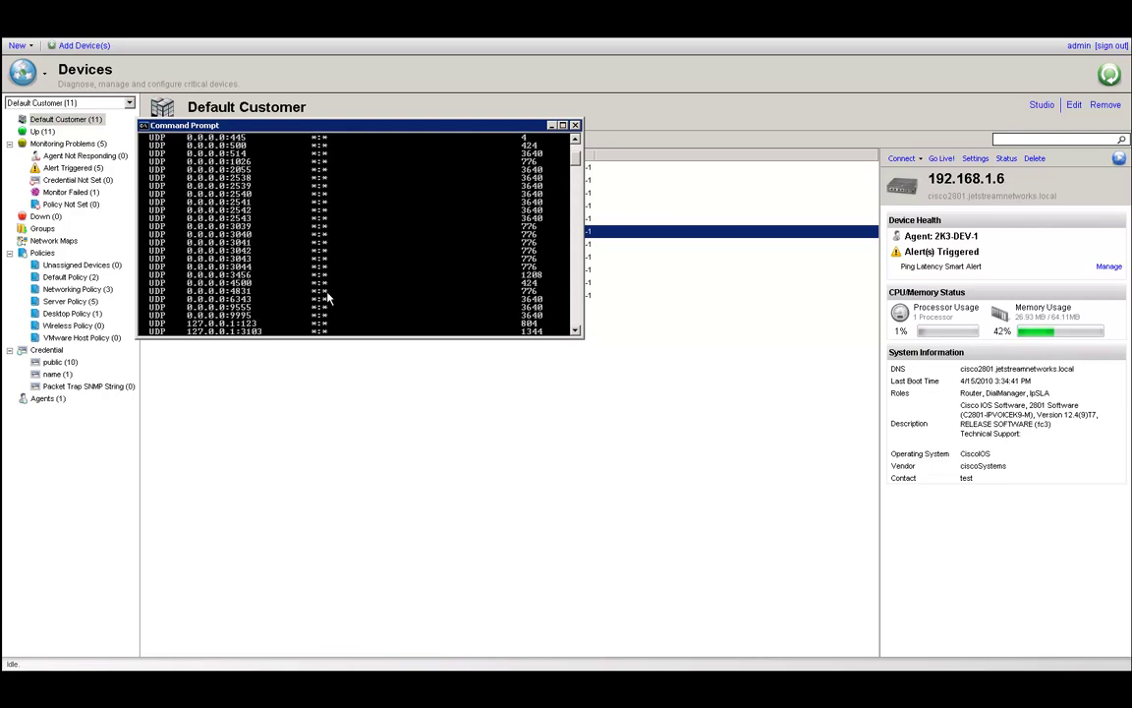
left_click(551, 126)
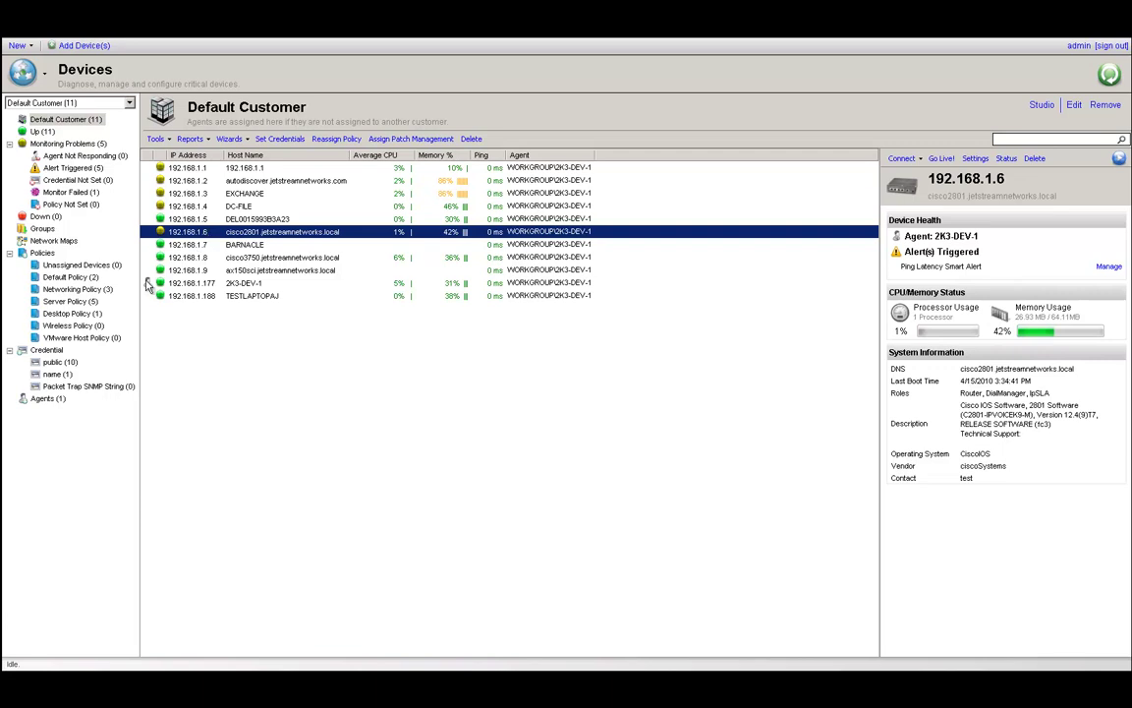
left_click(344, 142)
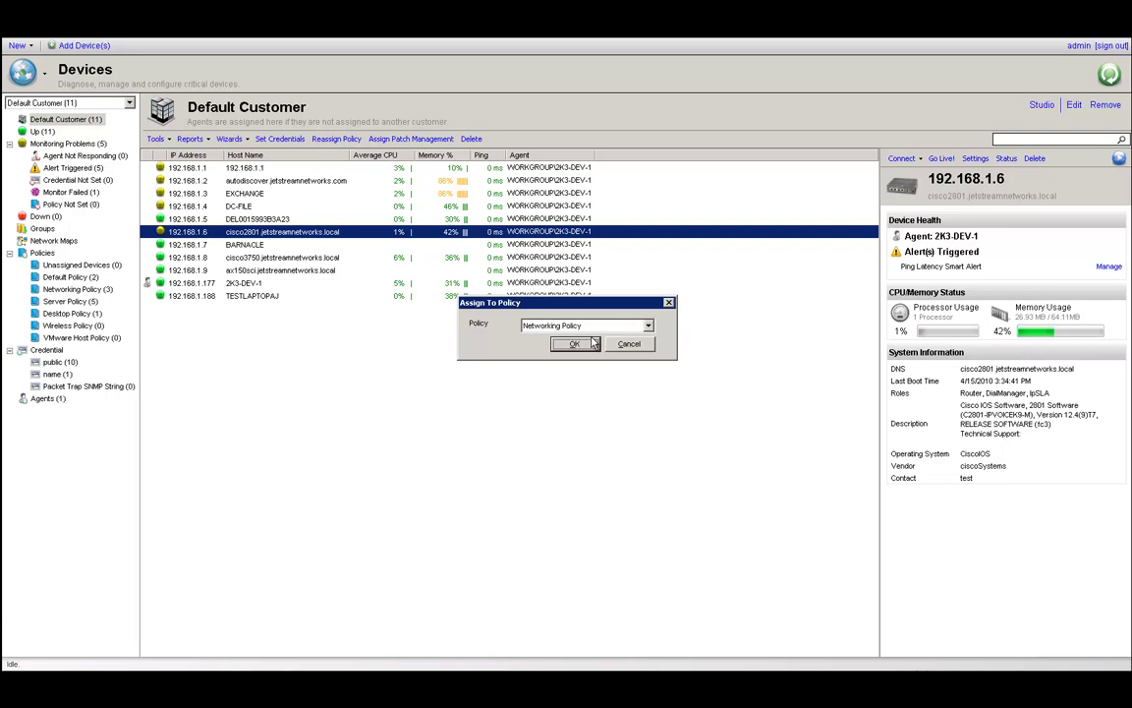
Keep the router in Networking Policy, review that policy's monitors without saving, then show Default Customer's devices.
left_click(557, 344)
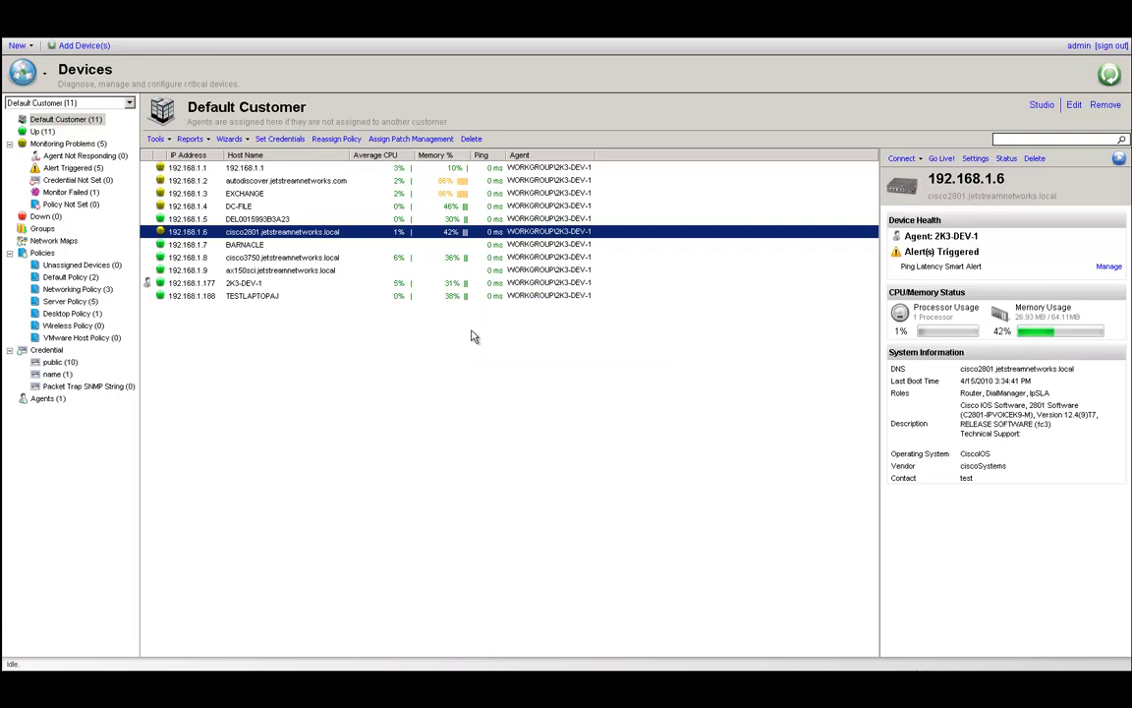
right_click(110, 290)
left_click(138, 301)
left_click(335, 250)
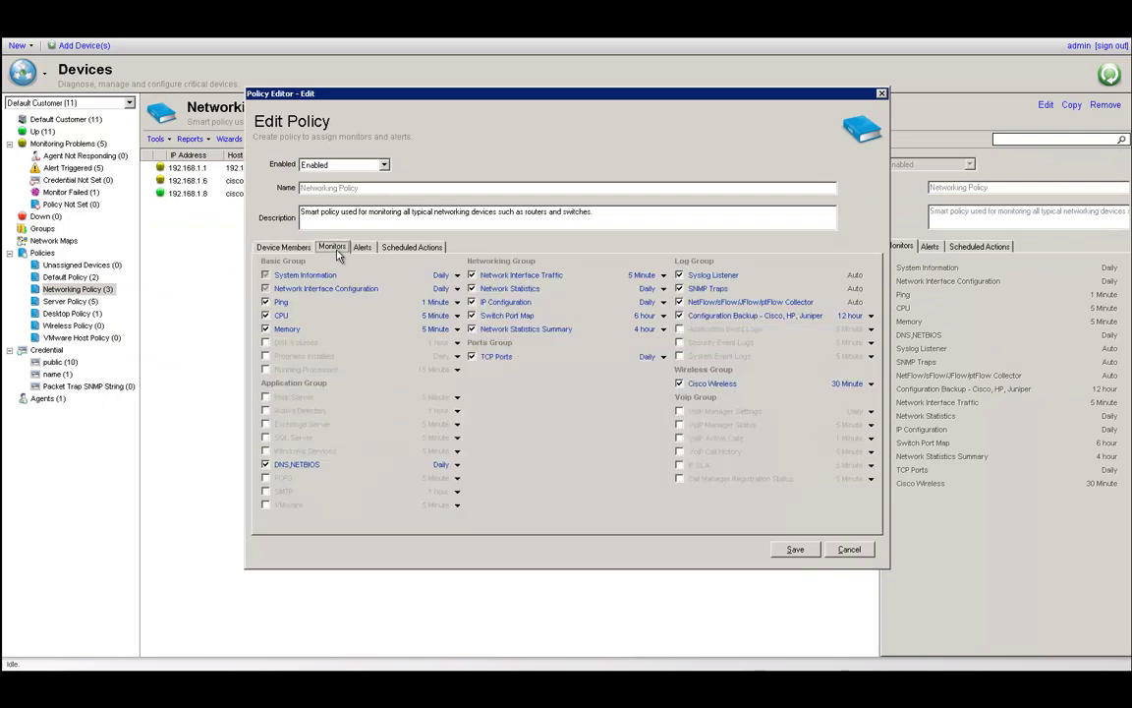
mouse_move(765, 310)
left_click(845, 550)
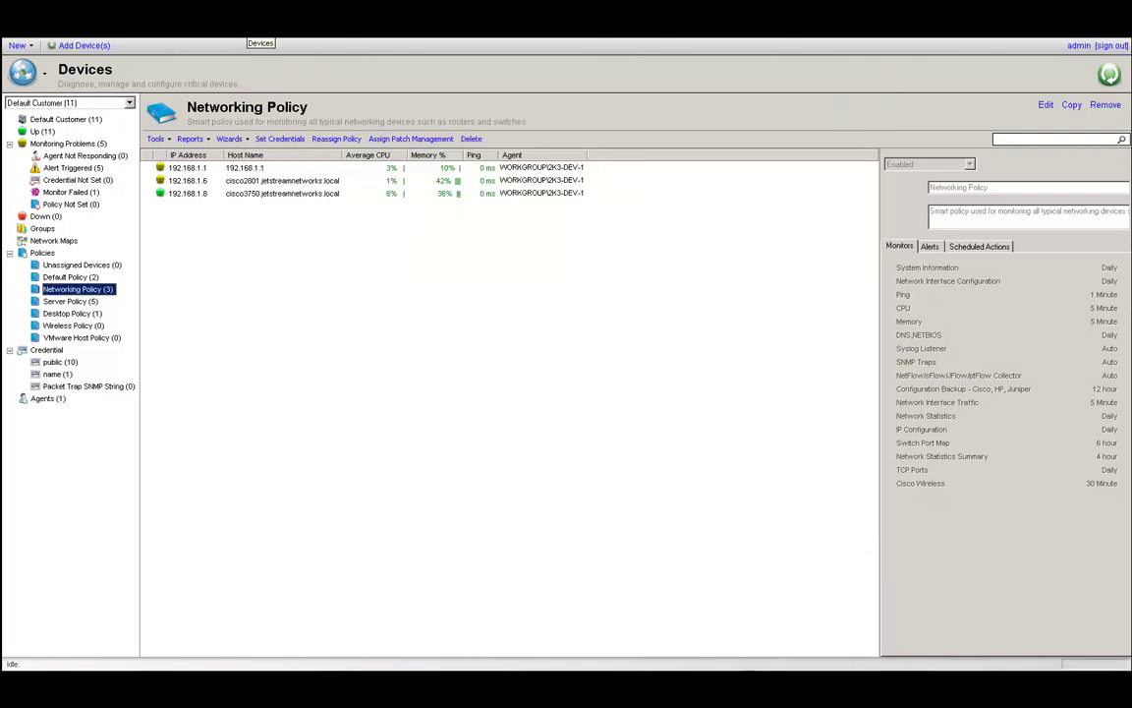
left_click(65, 119)
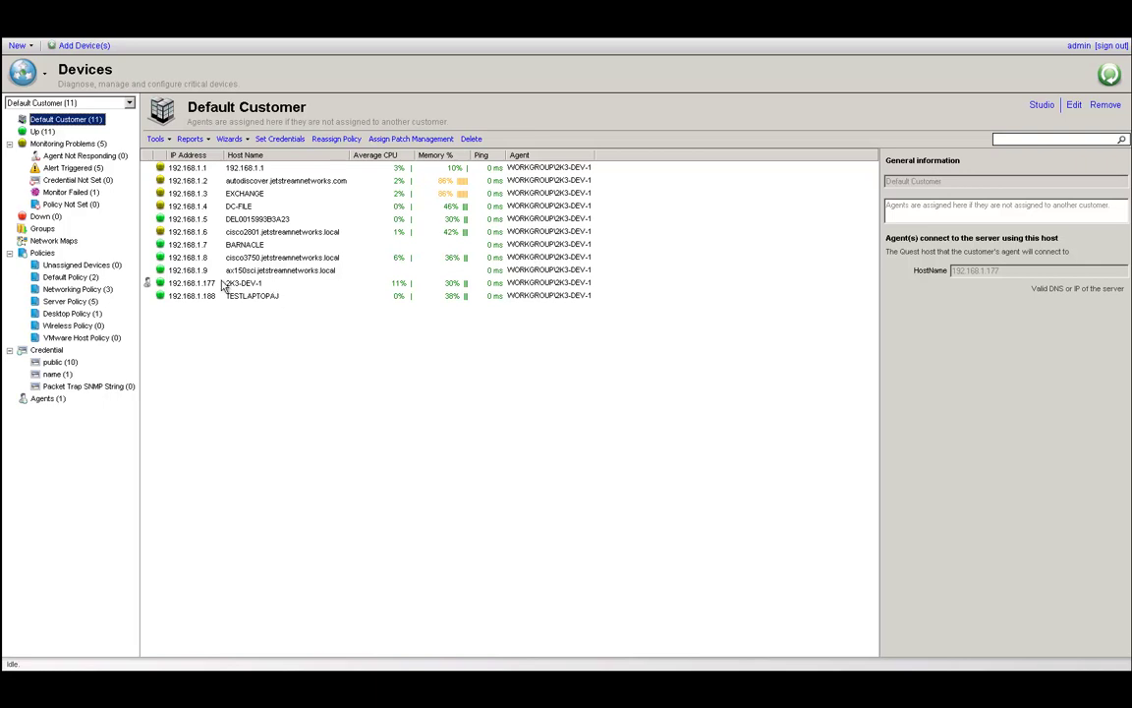
Inspect Networking Policy's 12 hour Configuration Backup interval and cancel the editor unchanged.
left_click(190, 233)
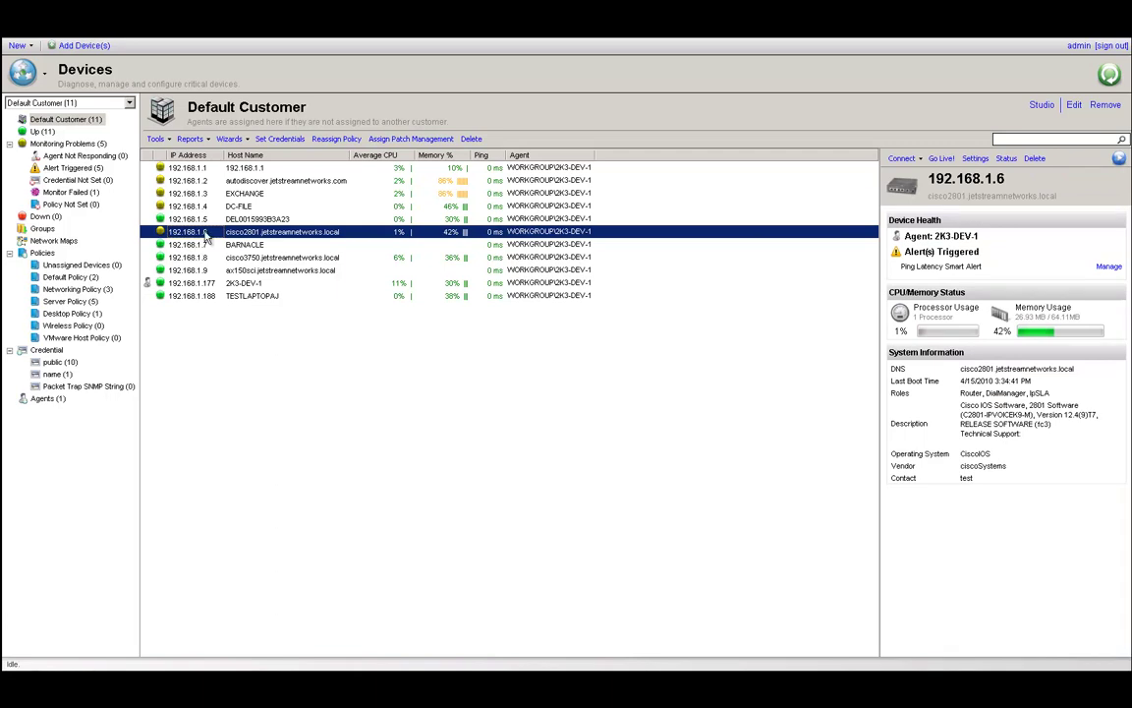
right_click(104, 290)
left_click(134, 297)
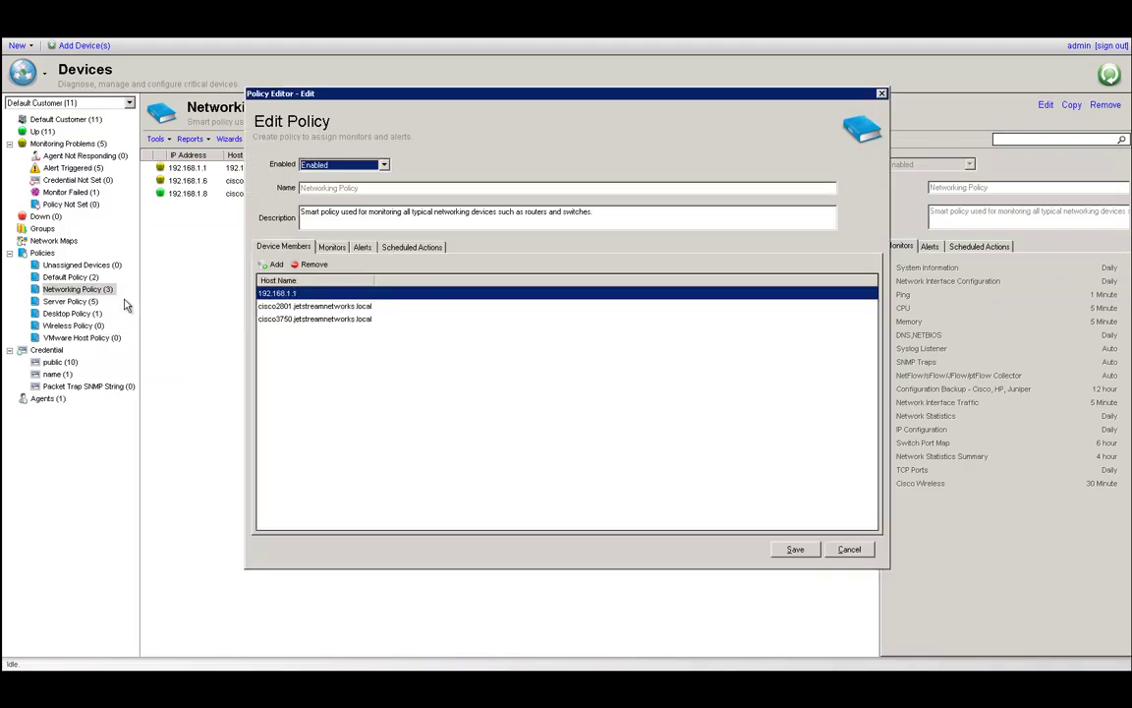
left_click(331, 246)
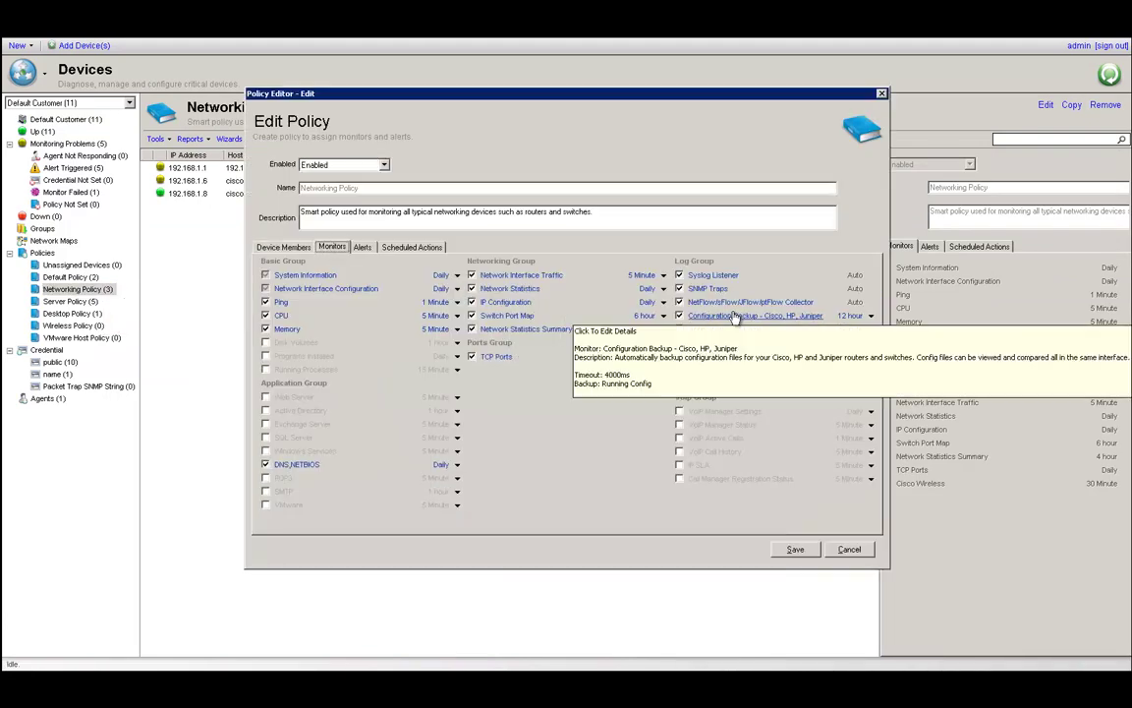
left_click(870, 317)
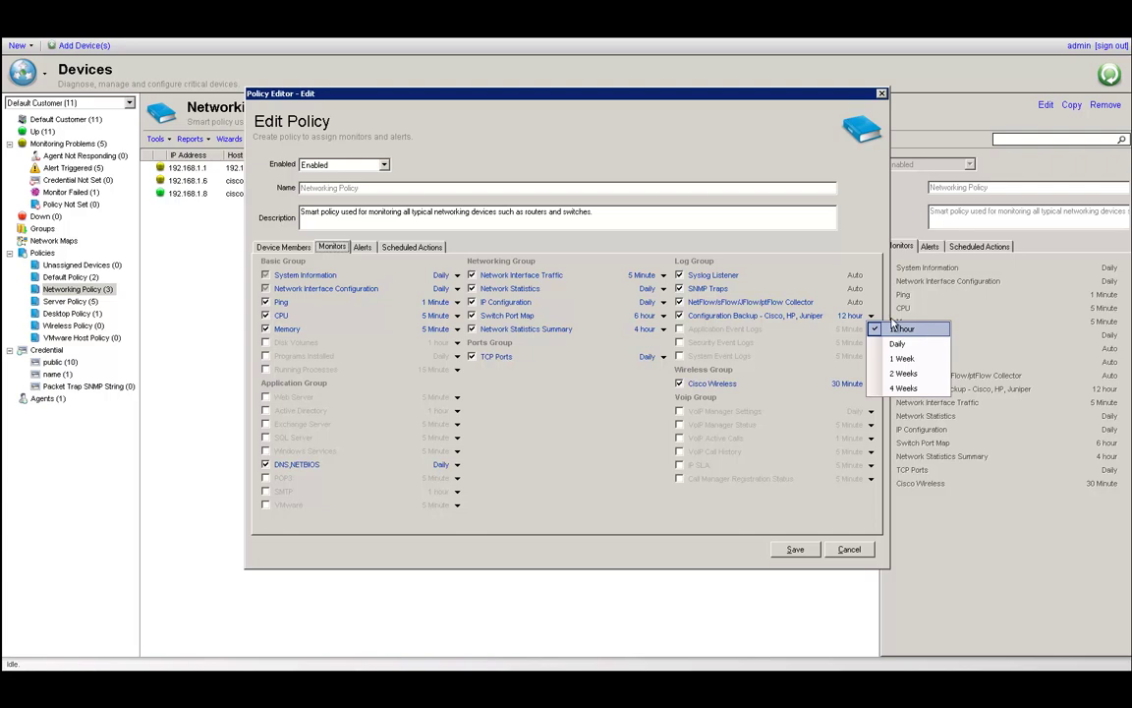
left_click(871, 315)
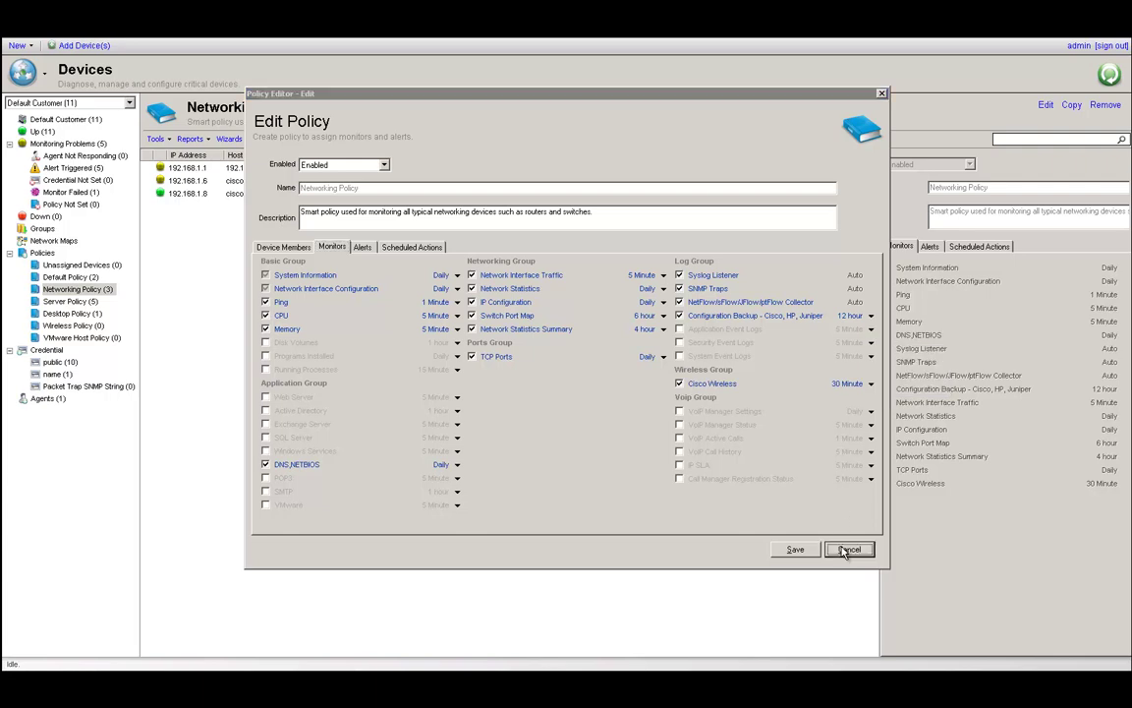
left_click(847, 549)
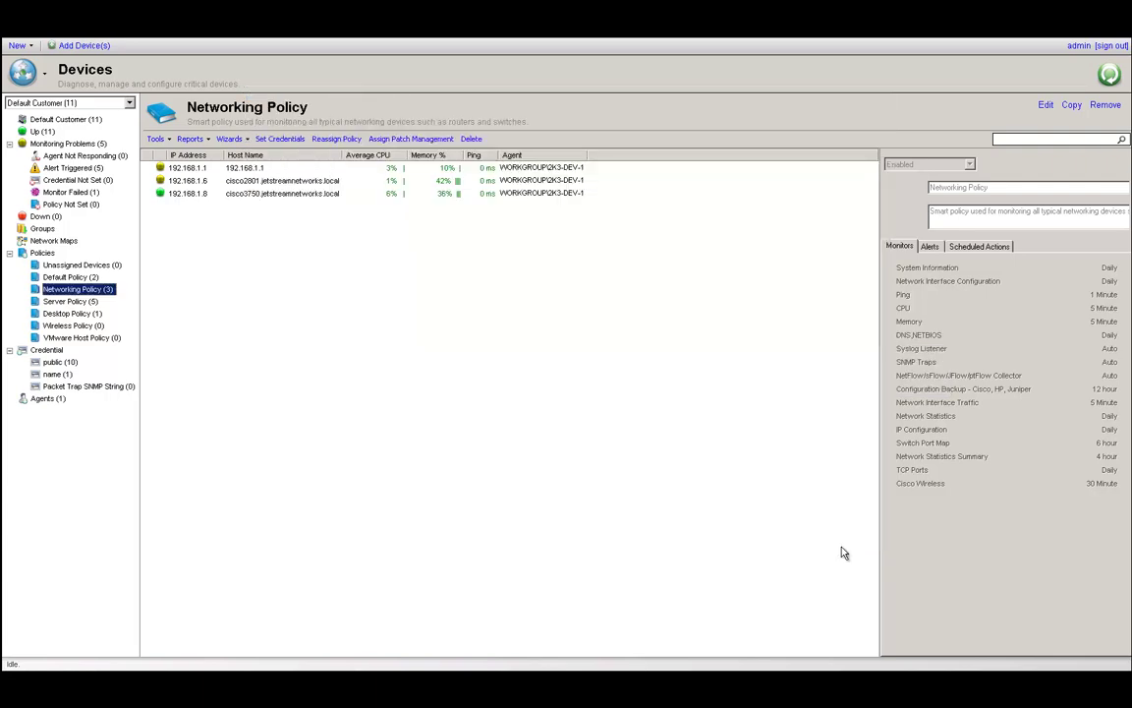
double_click(189, 183)
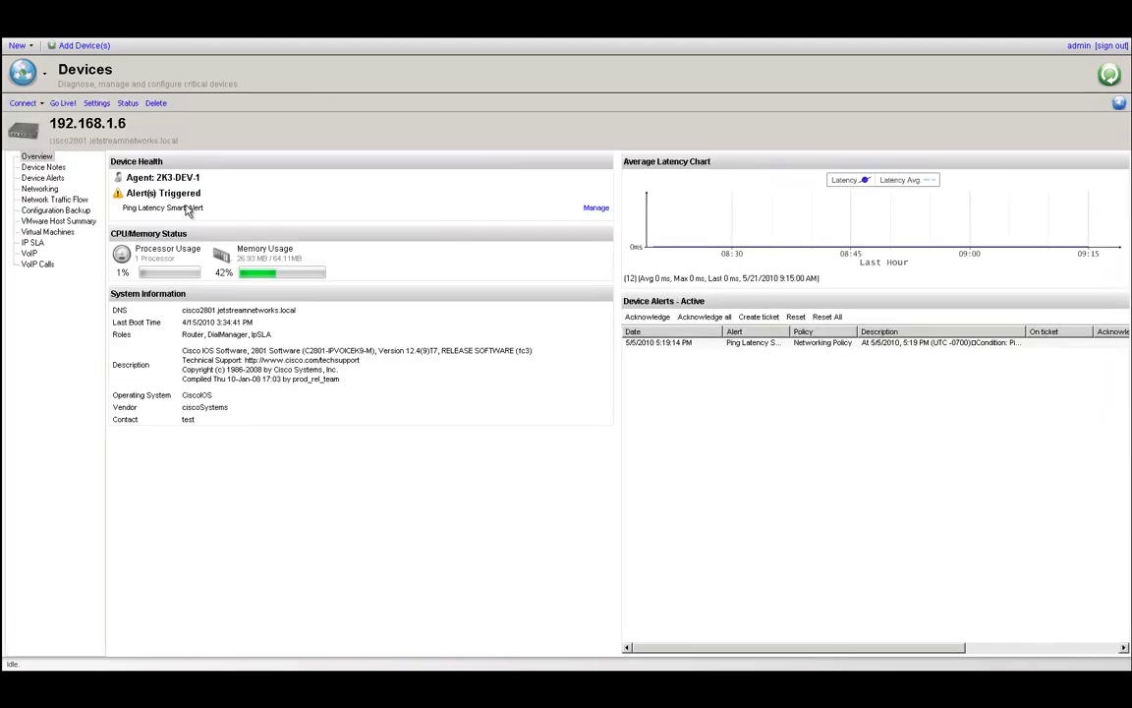
left_click(85, 210)
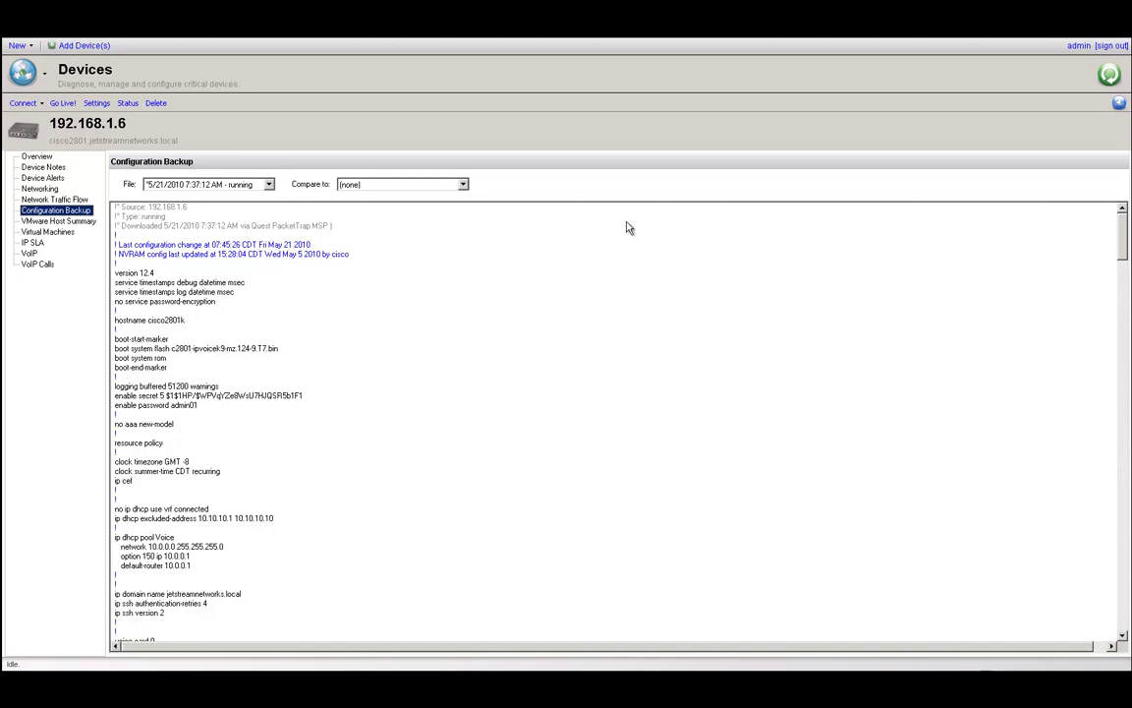
left_click(1117, 102)
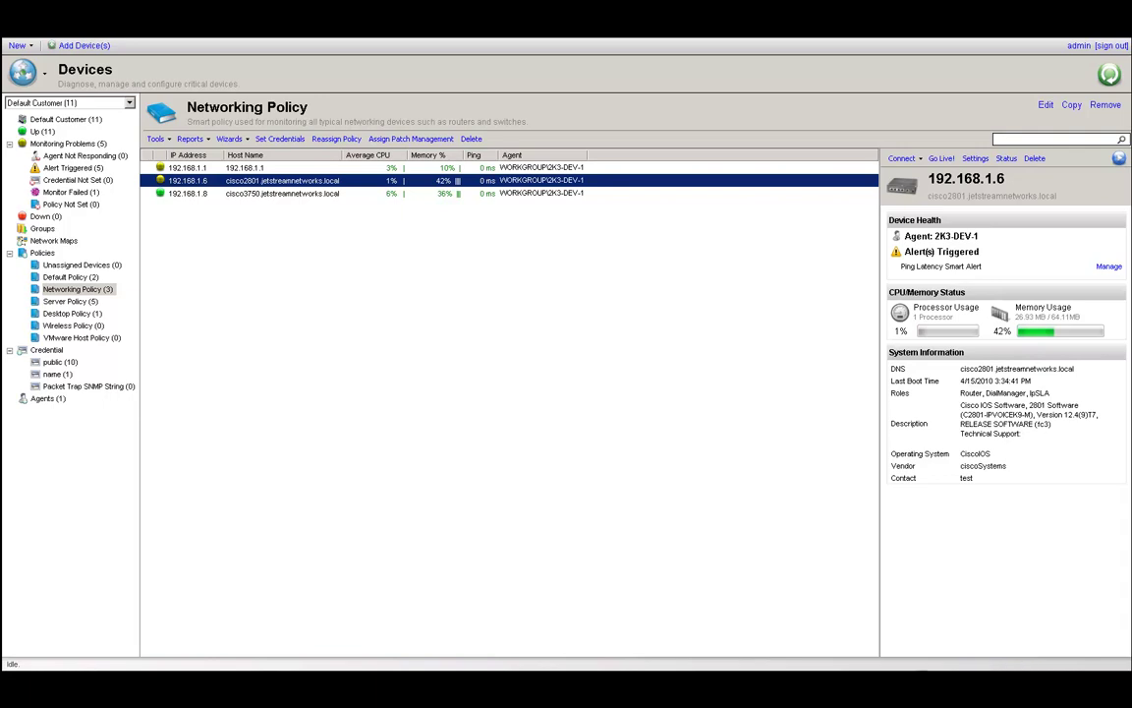
From the device list, start an SSH connection to the cisco3750 switch at 192.168.1.8.
left_click(978, 668)
left_click(762, 547)
left_click(196, 193)
right_click(201, 199)
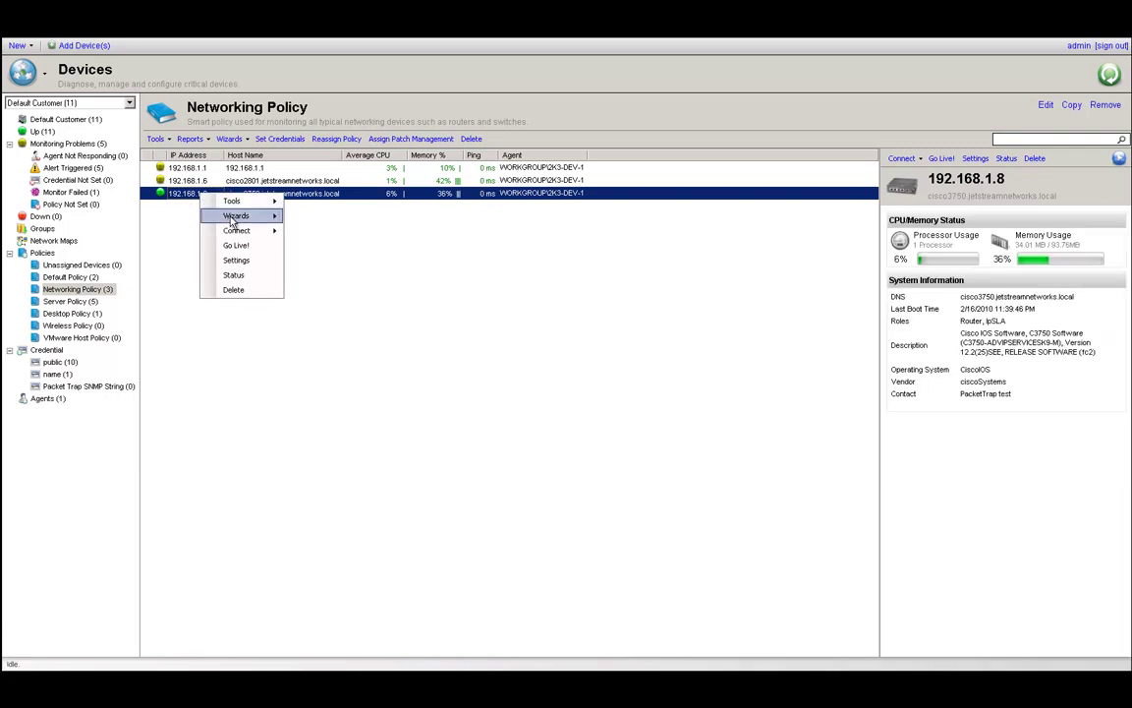
mouse_move(241, 232)
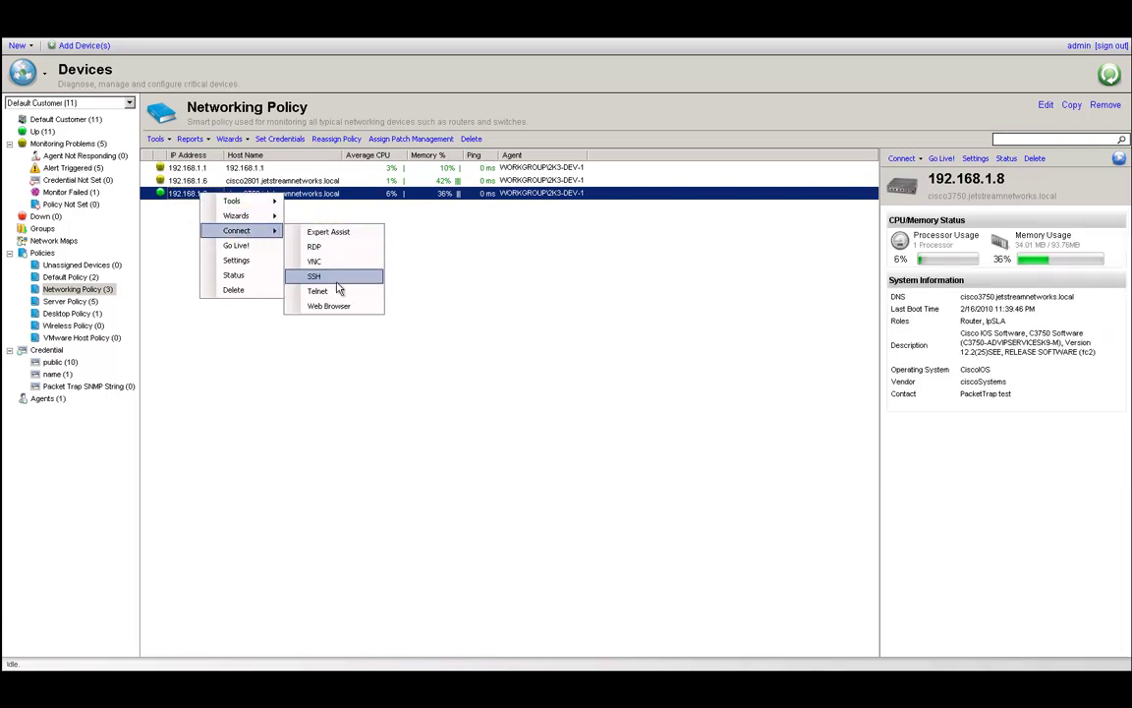
left_click(311, 268)
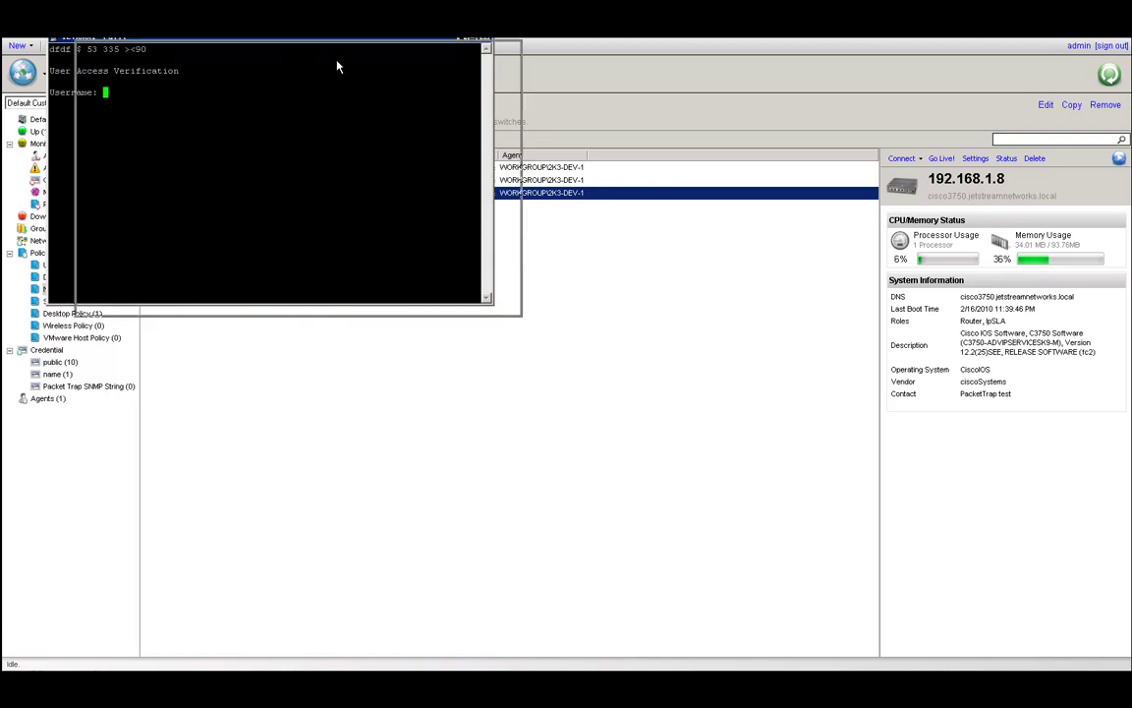
Center the terminal window and log into the switch with its username and password.
left_click_drag(283, 39, 536, 152)
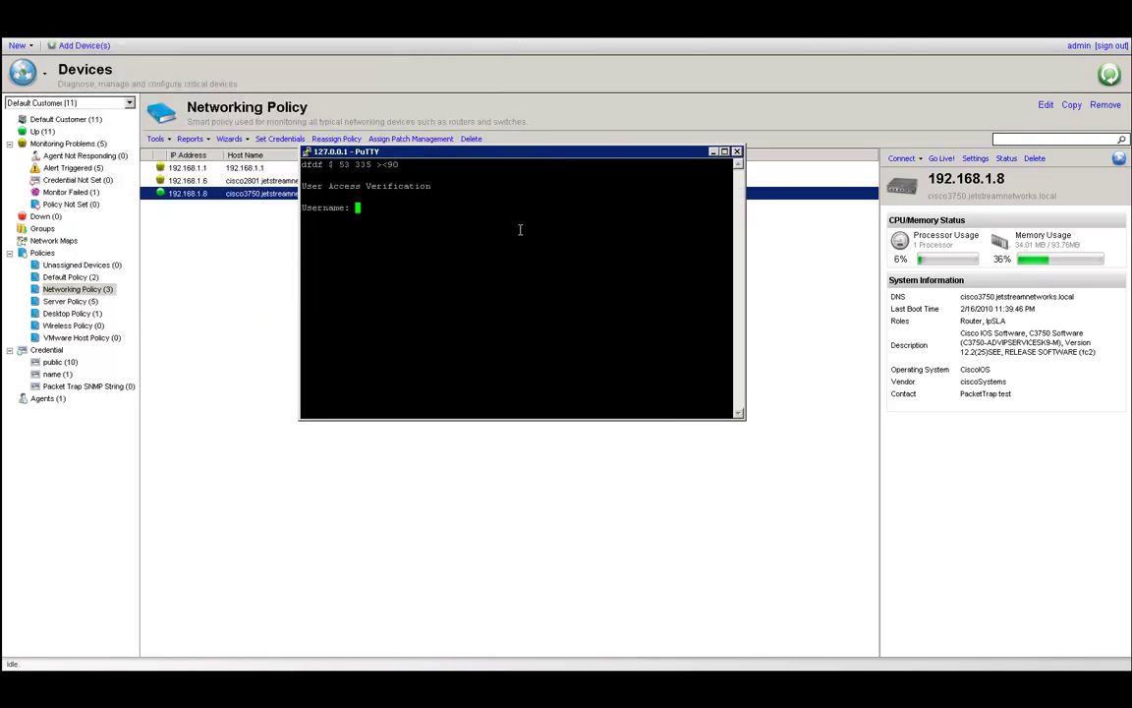
type("cisco")
key("Return")
key("Return")
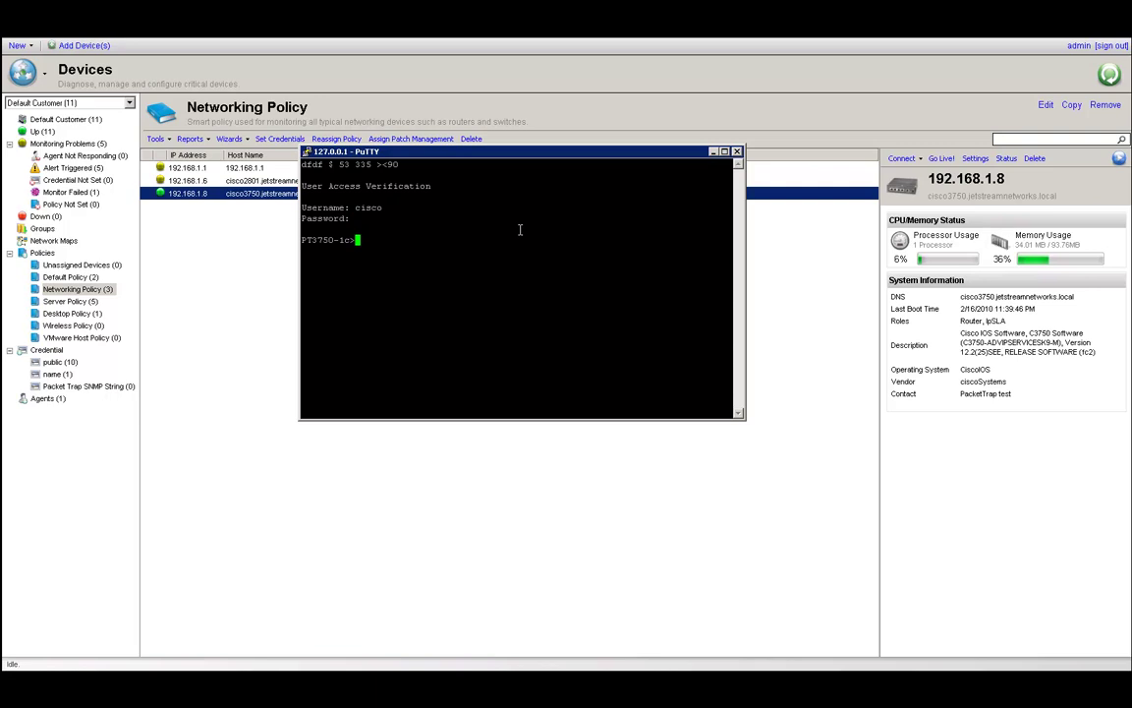
type("en")
key("Return")
key("Return")
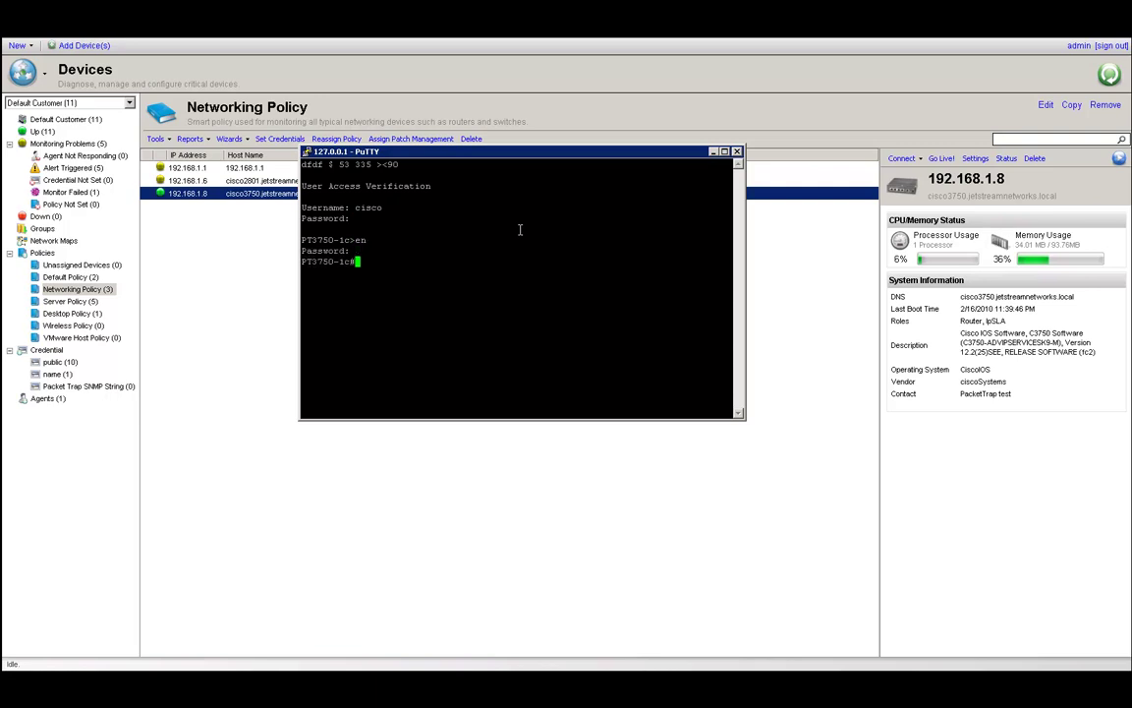
Copy the running-config to TFTP server 192.168.1.177 with default filename, then close PuTTY.
type("copy running-config")
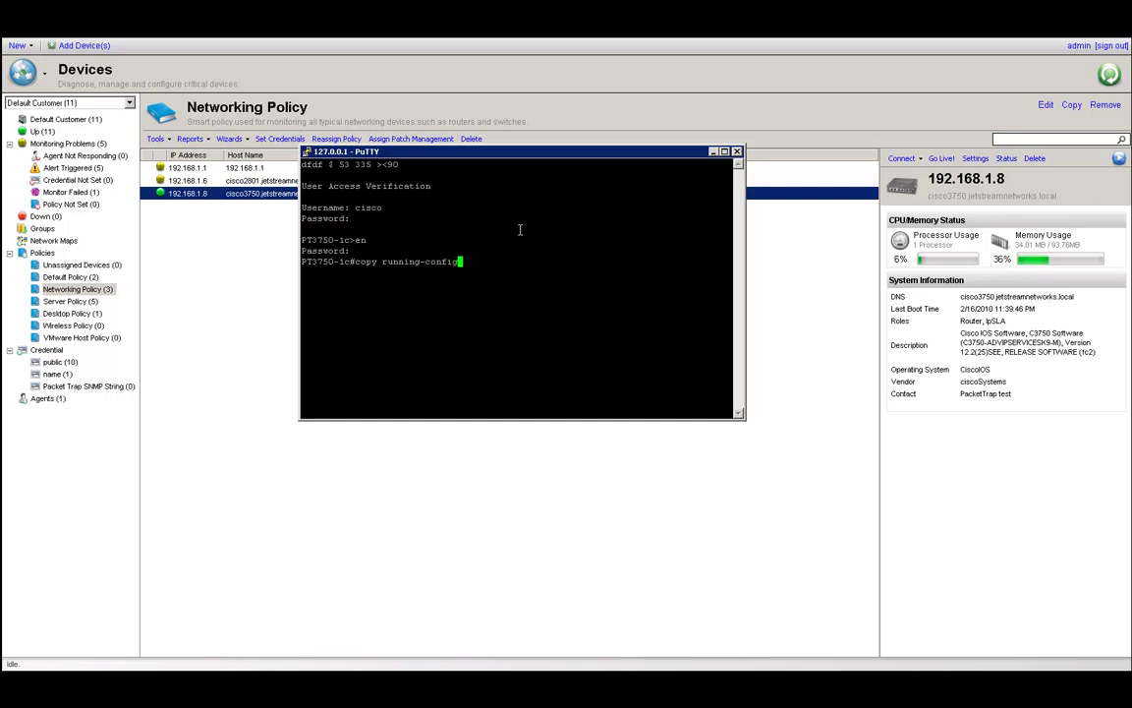
type(" tftp://192.168.1.177")
key("Return")
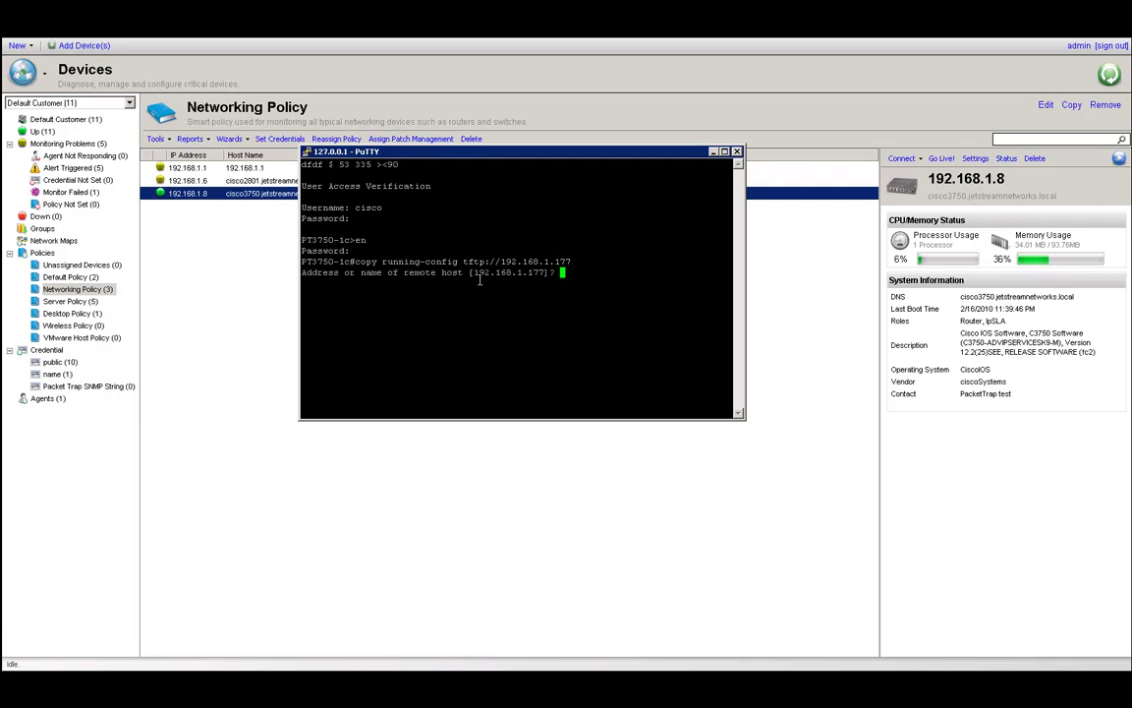
key("Return")
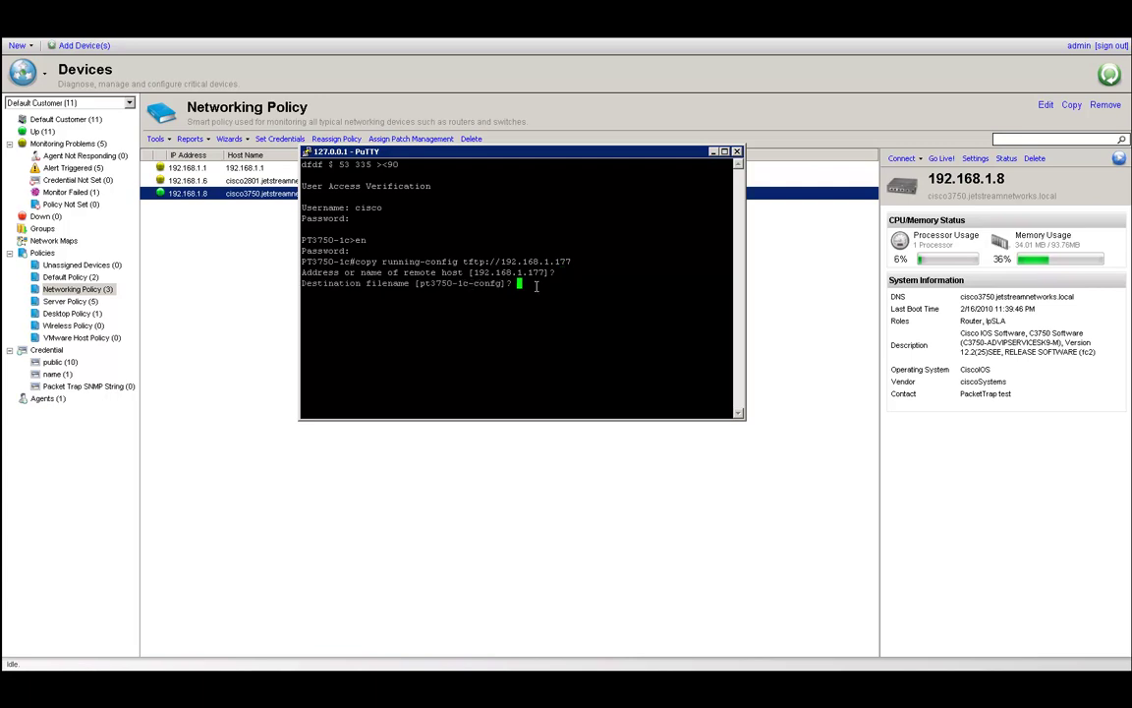
key("Return")
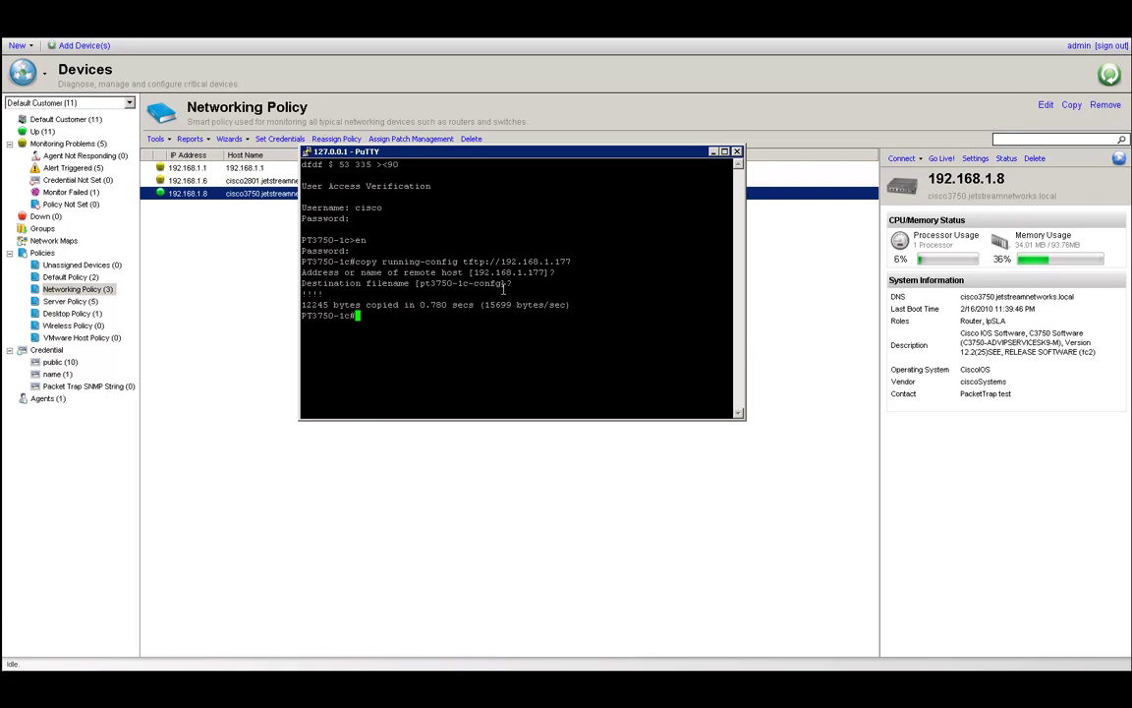
left_click(737, 153)
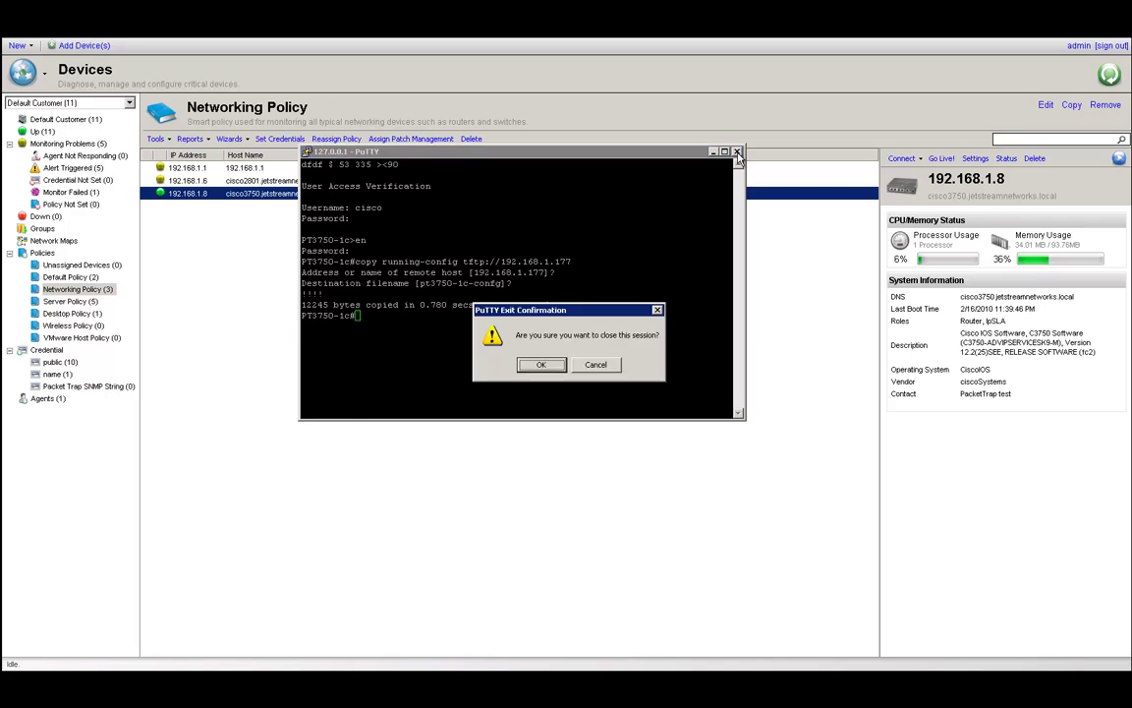
left_click(544, 364)
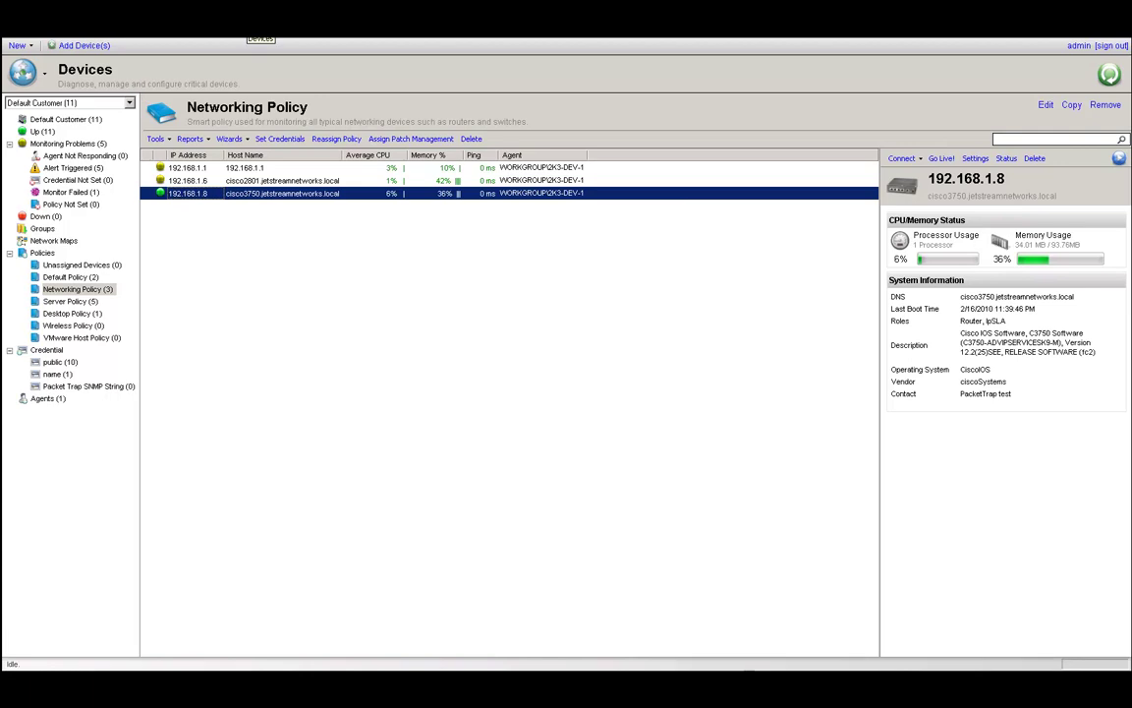
Edit Default Customer's Server Policy and start a new alert on its Alerts tab.
left_click(64, 119)
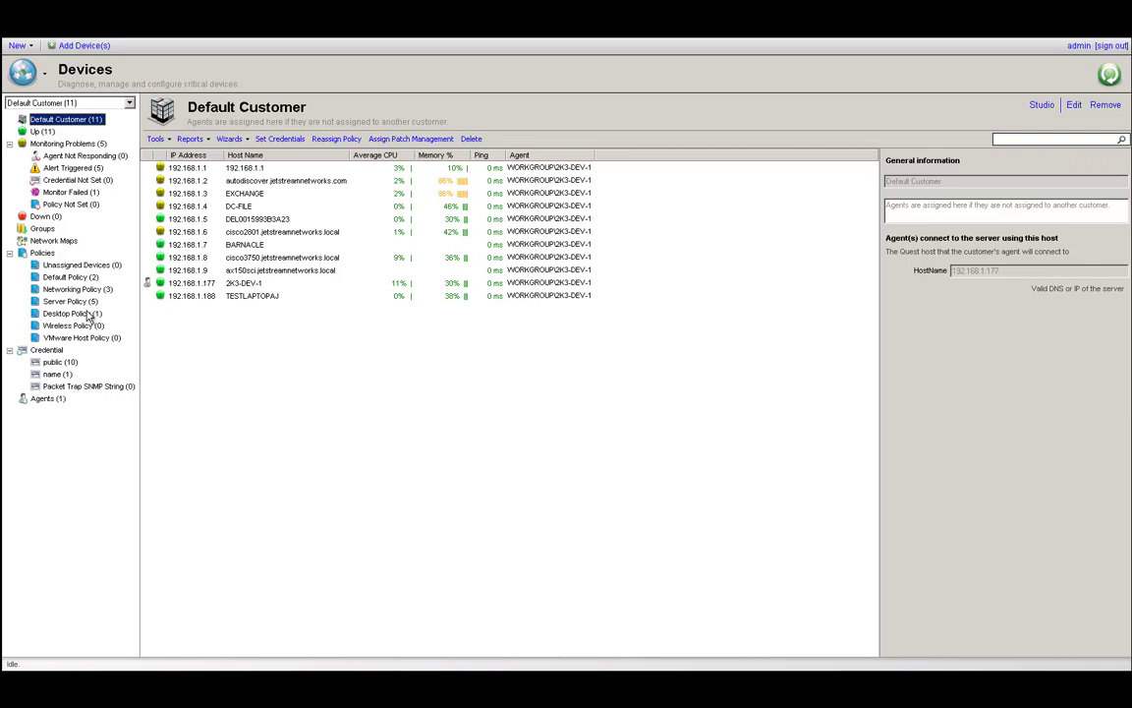
right_click(92, 302)
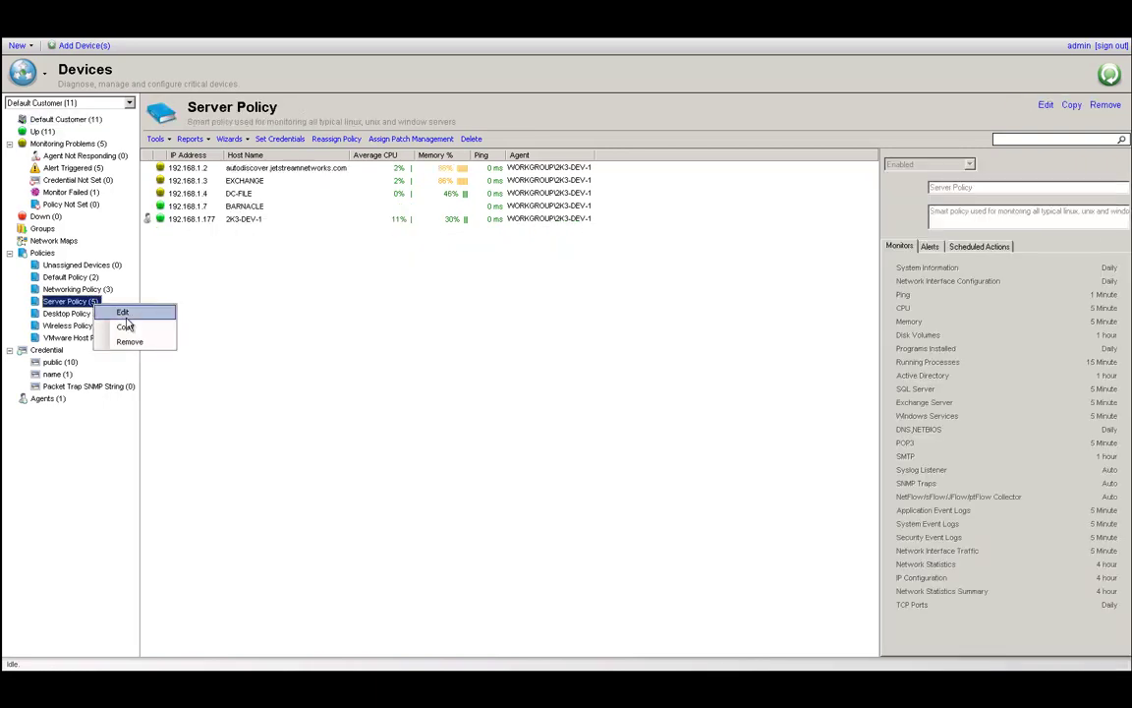
left_click(124, 314)
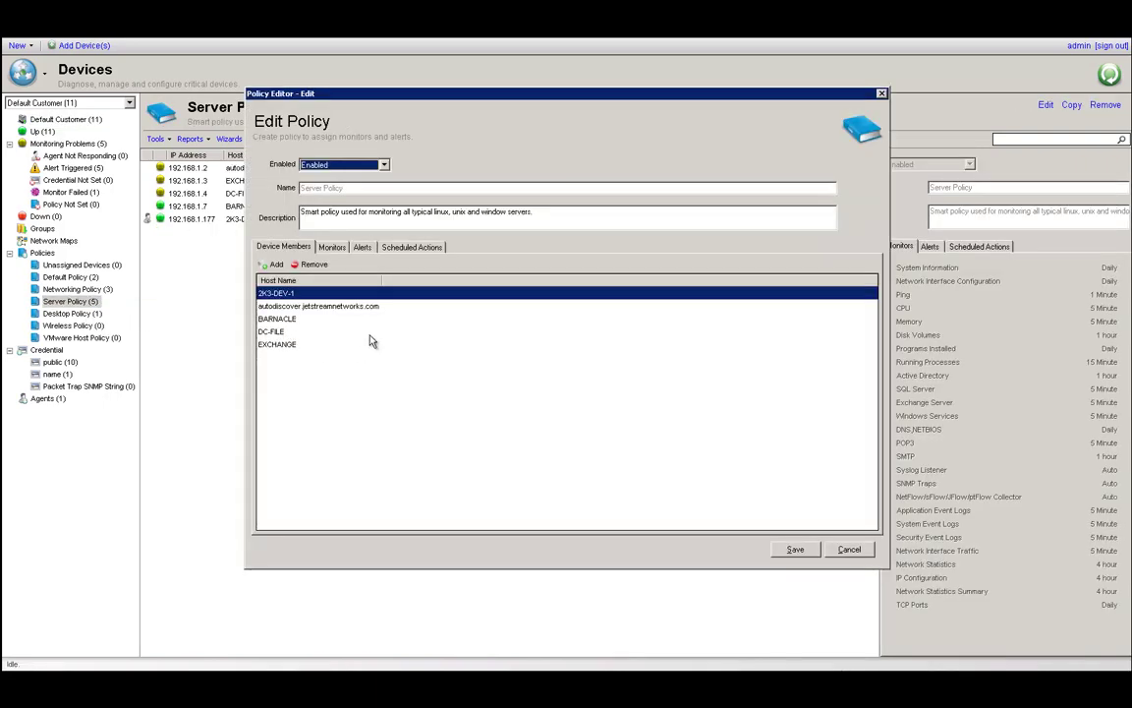
left_click(362, 248)
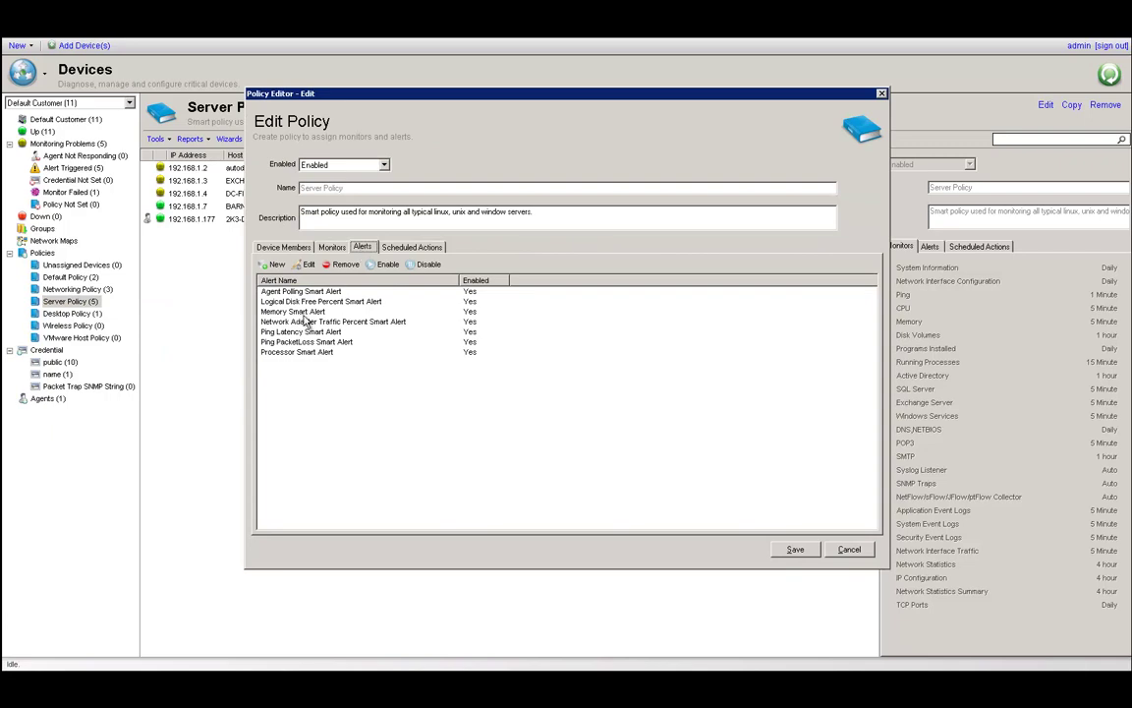
left_click(274, 264)
Add a trigger condition of Memory usage above 90%.
left_click(606, 422)
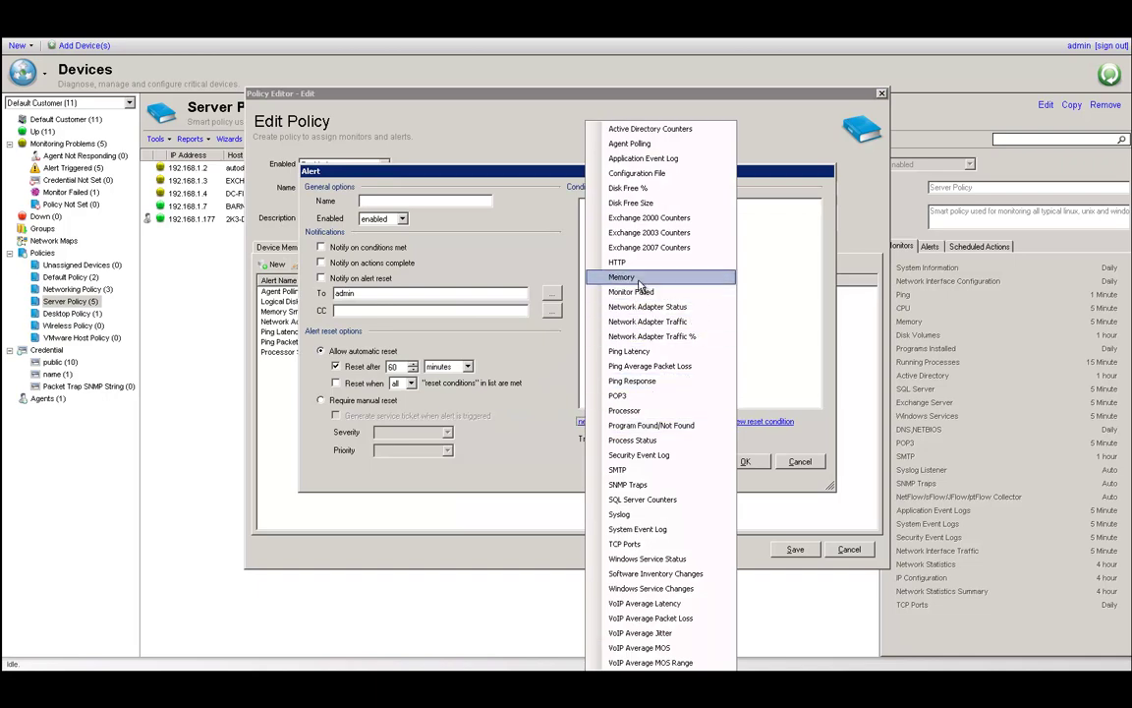
left_click(625, 276)
double_click(577, 279)
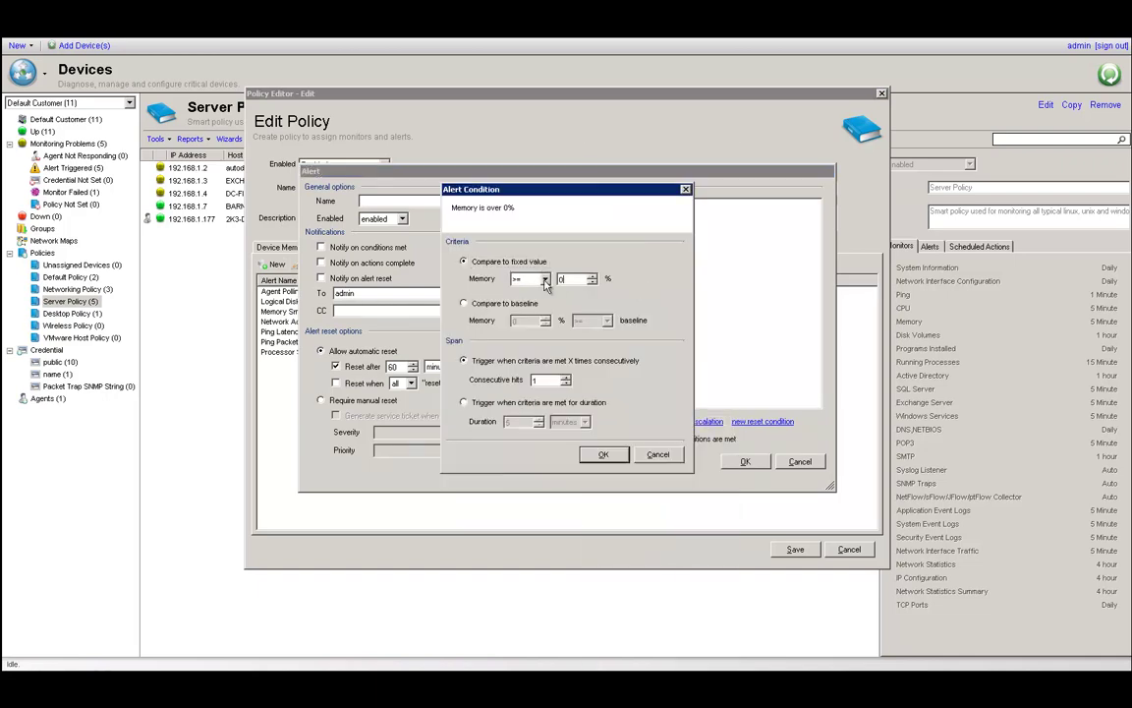
type("90")
left_click(603, 454)
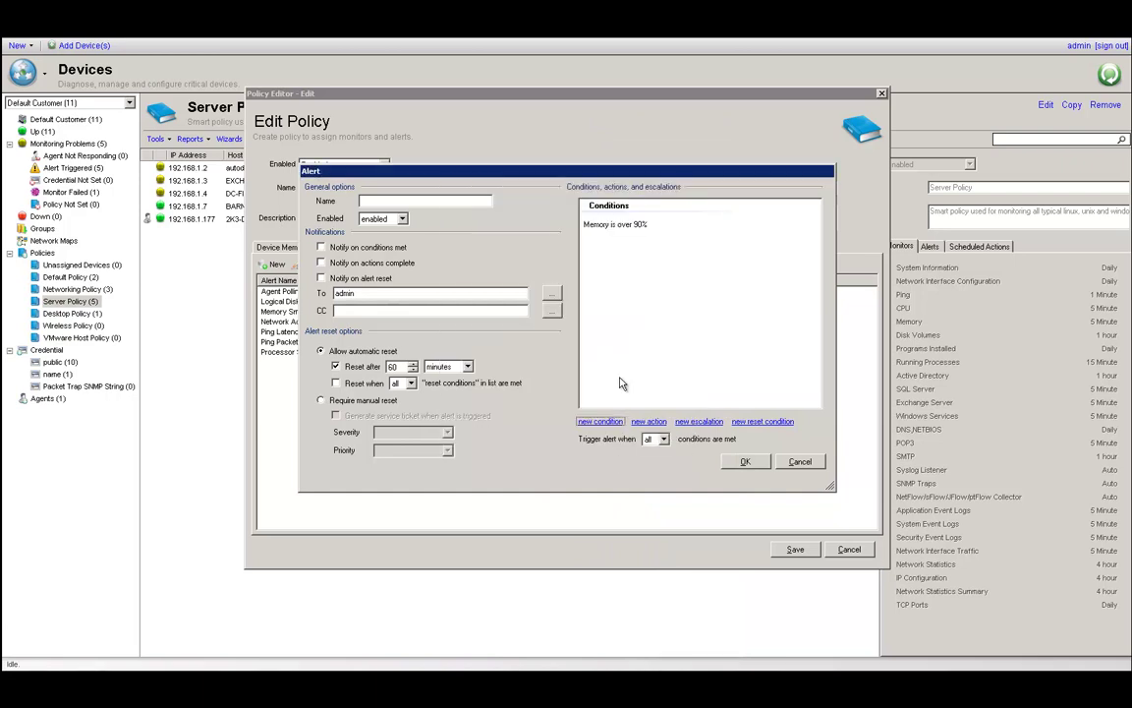
Add a reset condition of Memory usage above 50%.
left_click(756, 421)
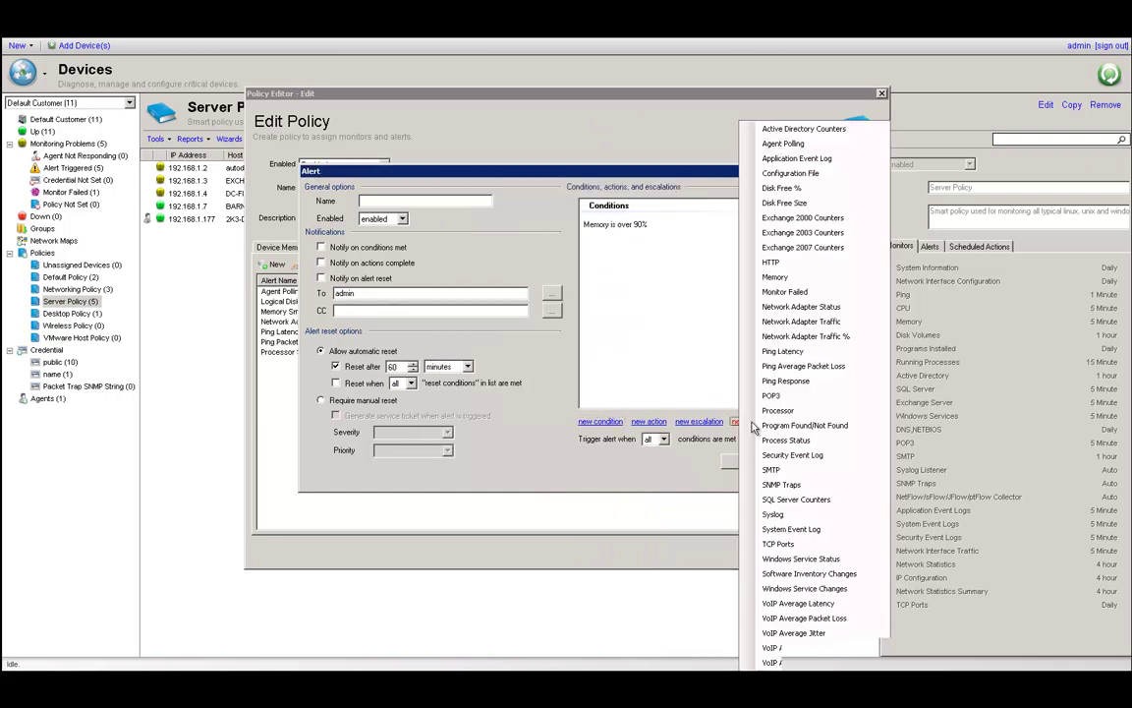
left_click(787, 286)
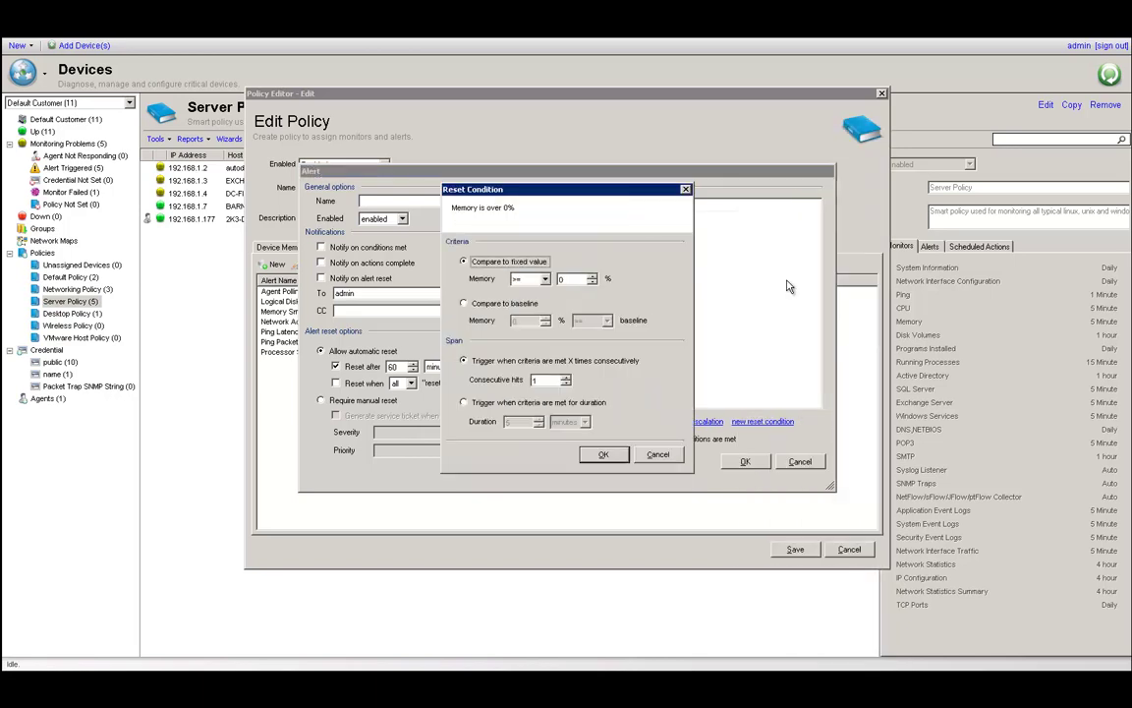
double_click(561, 279)
left_click(604, 454)
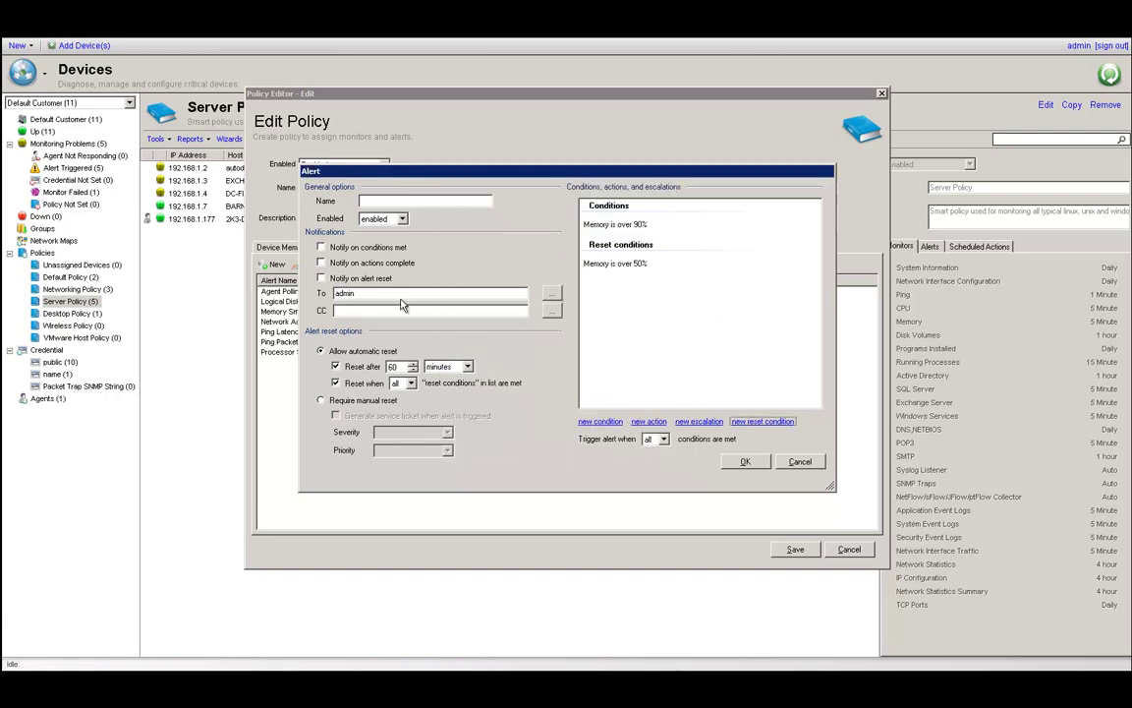
Trigger the alert when any condition is met, enable notification when conditions are met, and close both dialogs.
left_click(662, 440)
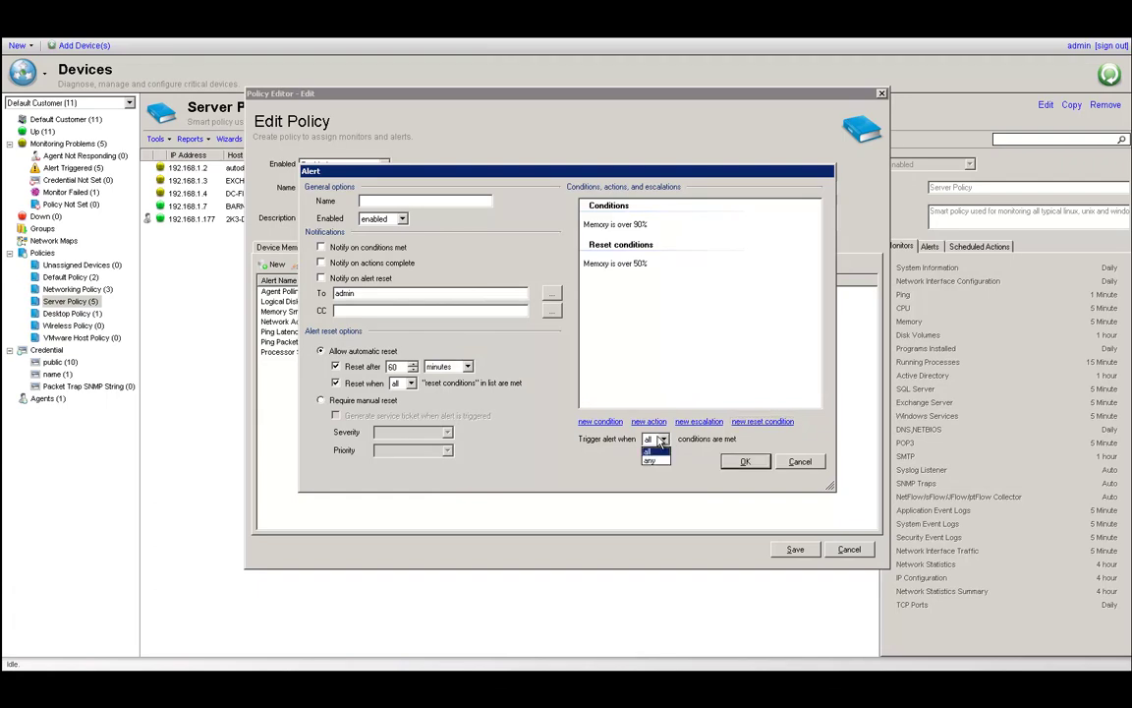
left_click(662, 442)
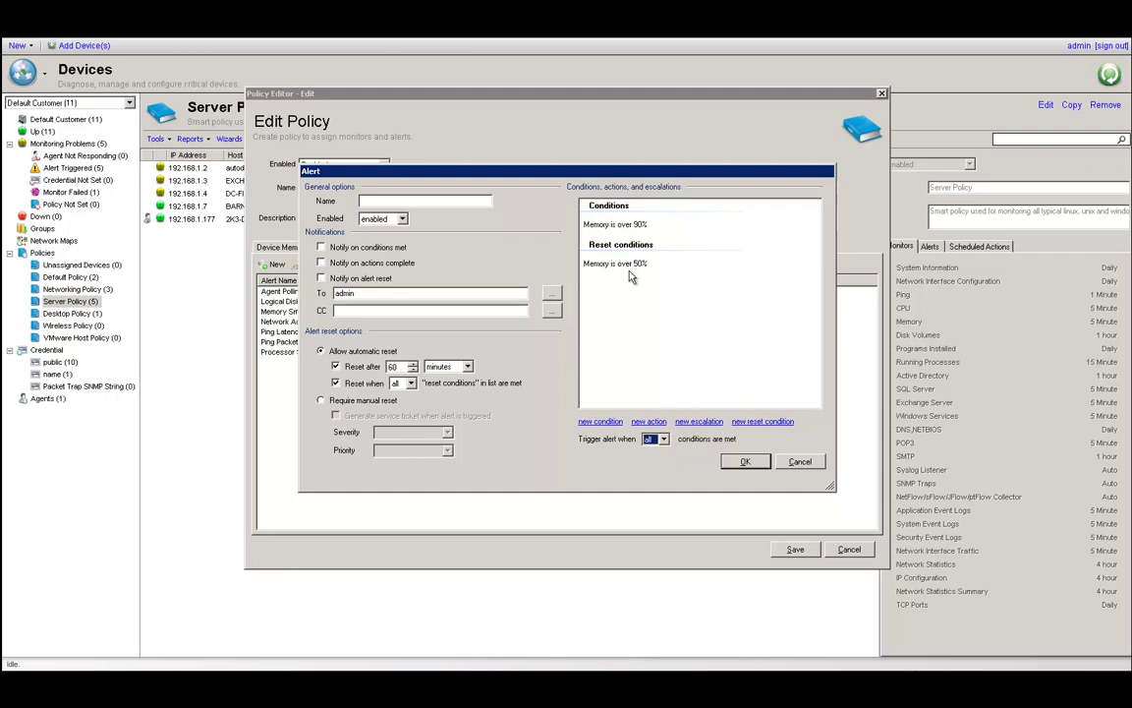
left_click(662, 440)
left_click(655, 461)
left_click(400, 293)
left_click(551, 293)
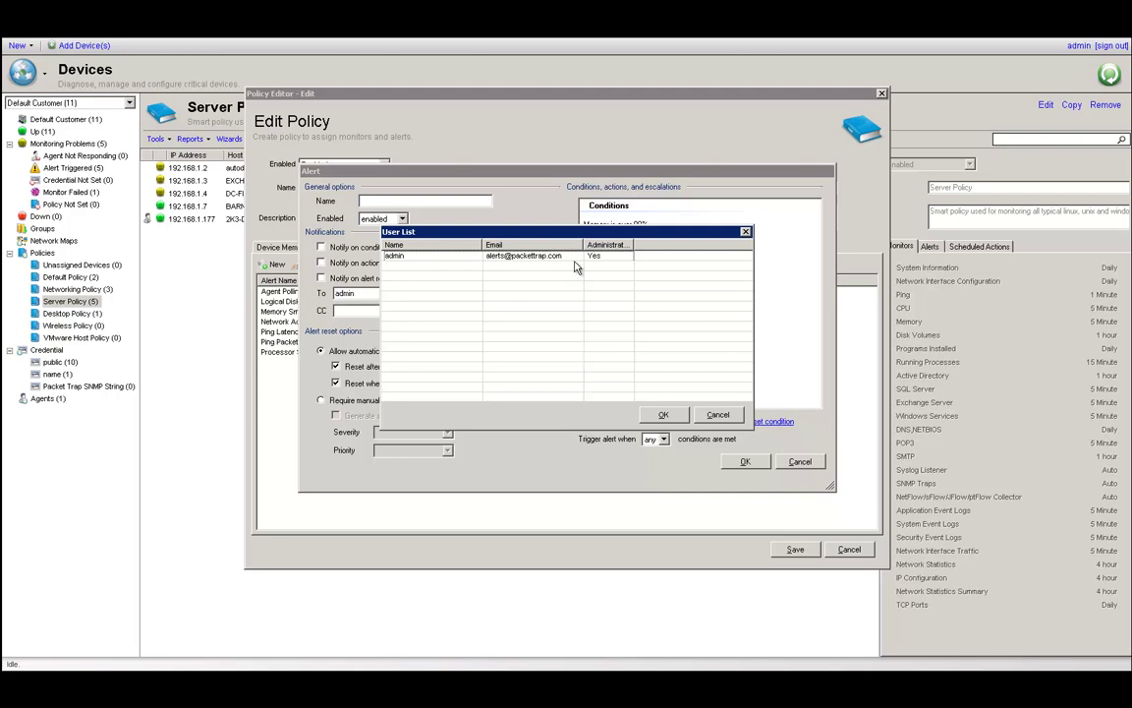
left_click(663, 414)
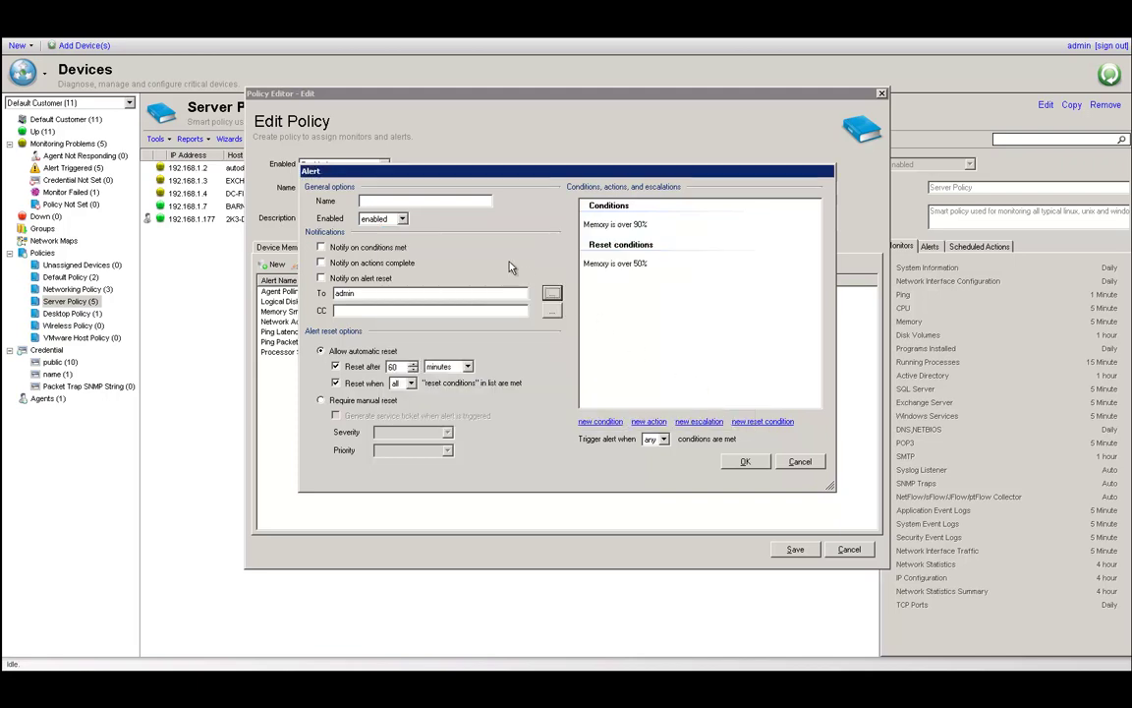
left_click(321, 247)
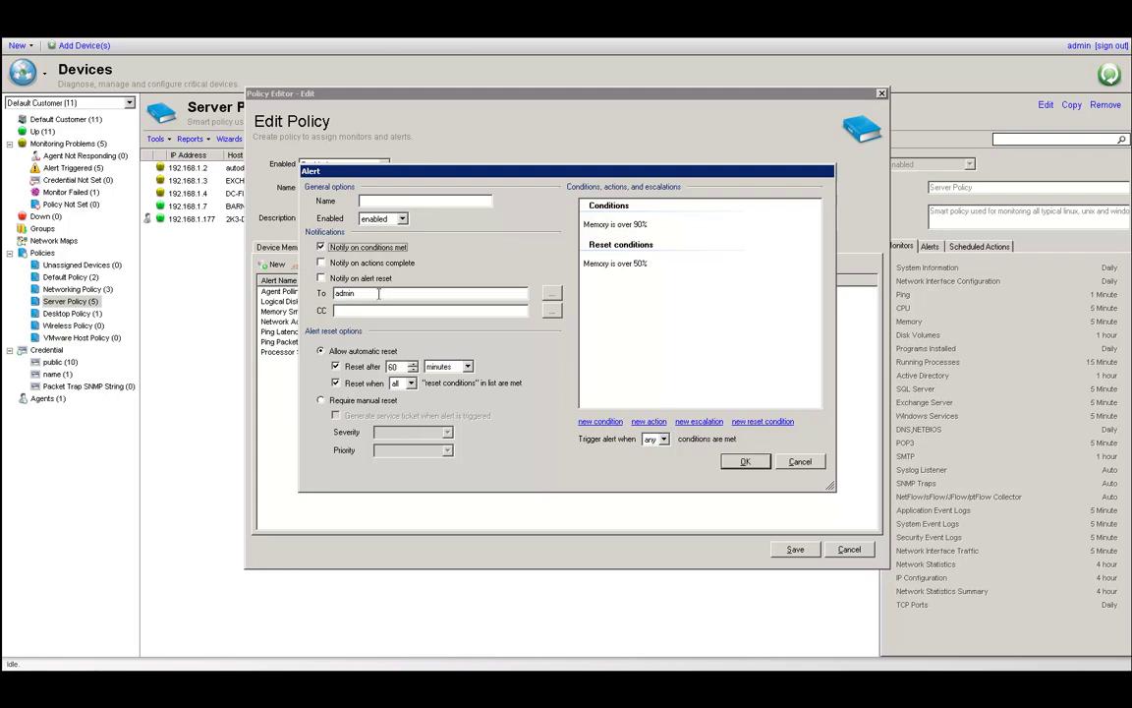
left_click(800, 462)
left_click(848, 549)
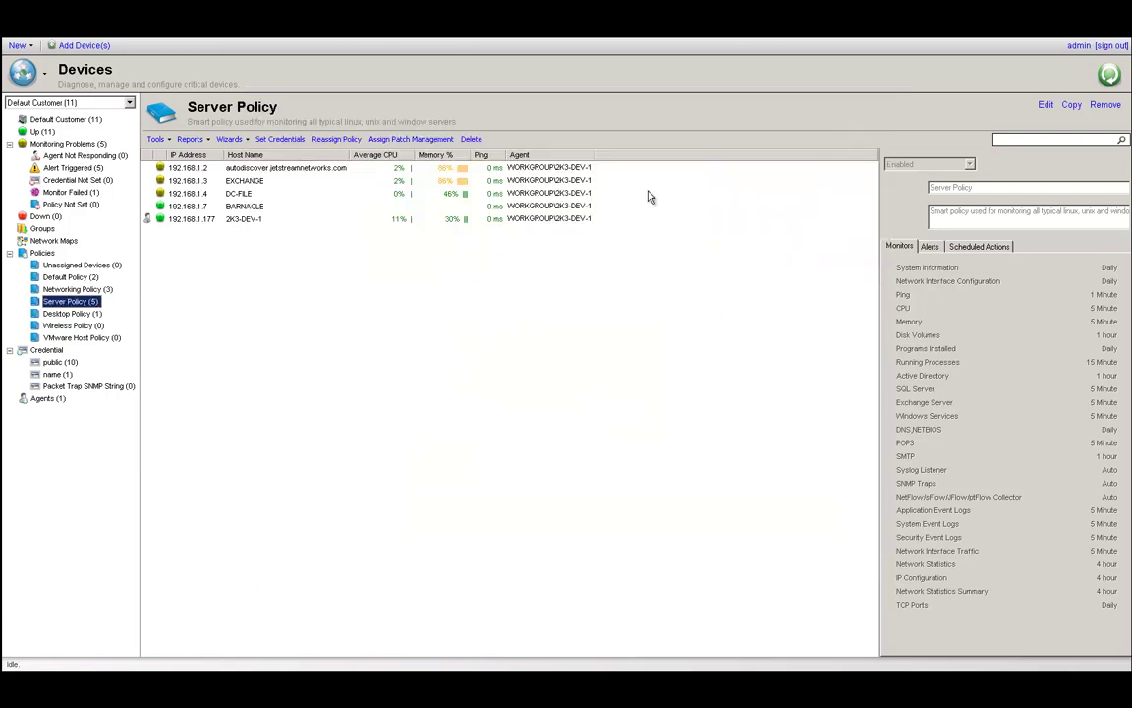
Review the SMTP settings on the Administration page and cancel without changes.
left_click(457, 35)
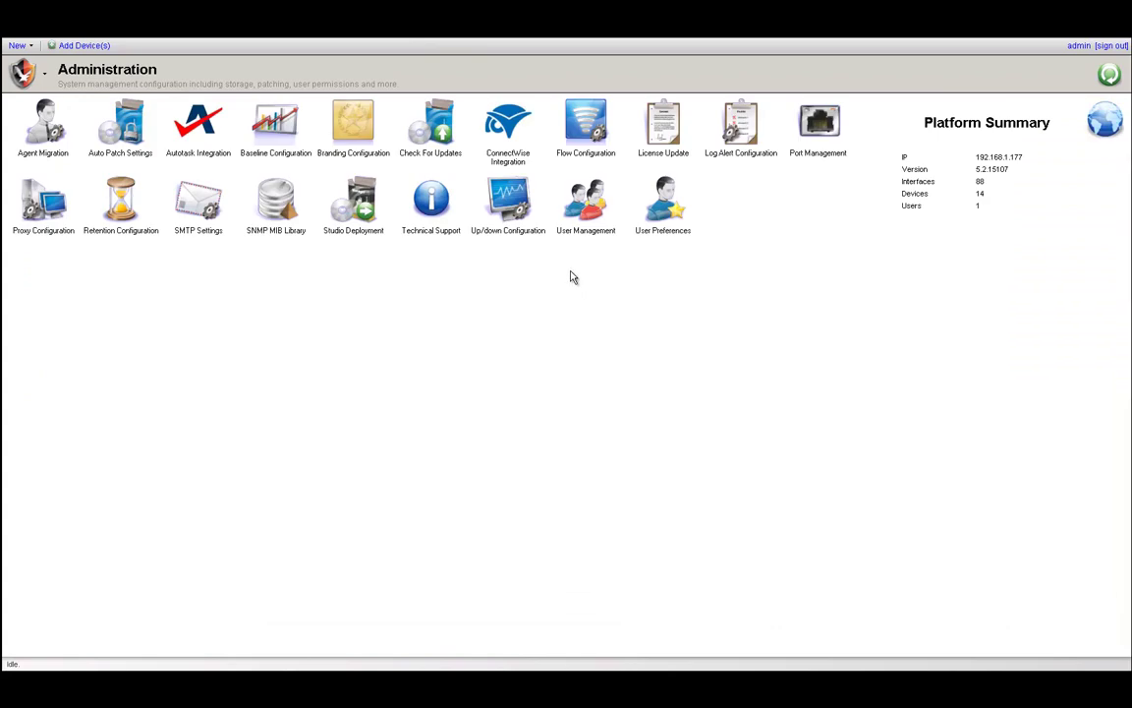
left_click(200, 209)
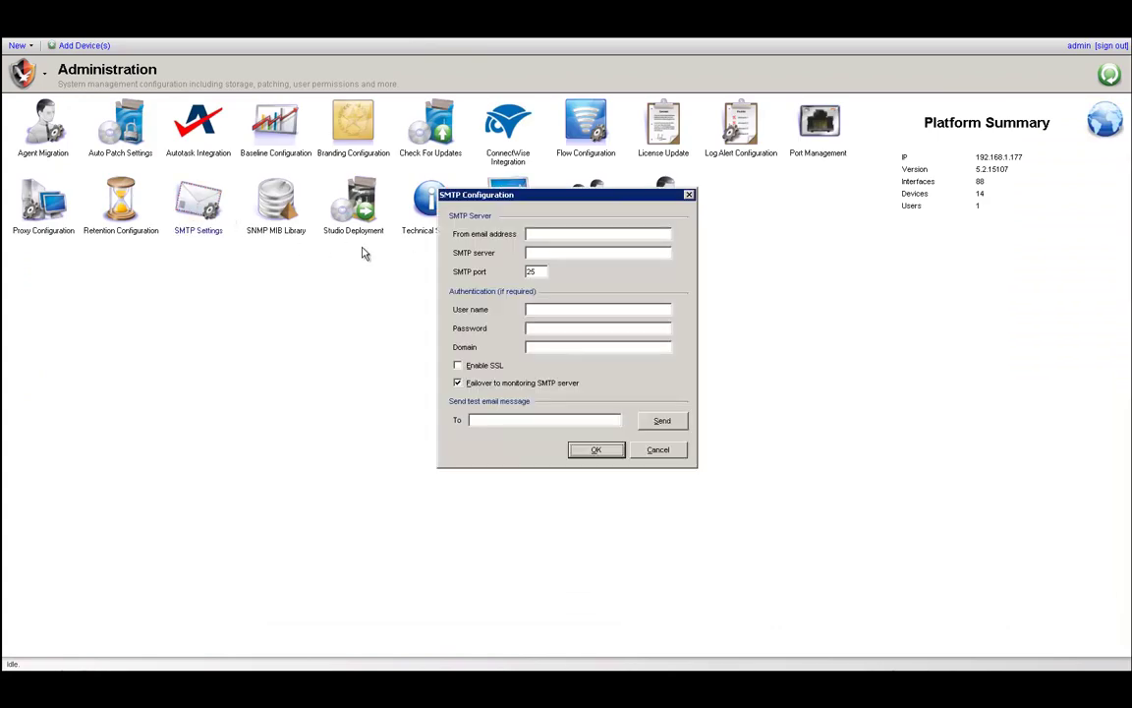
left_click(557, 252)
left_click(658, 449)
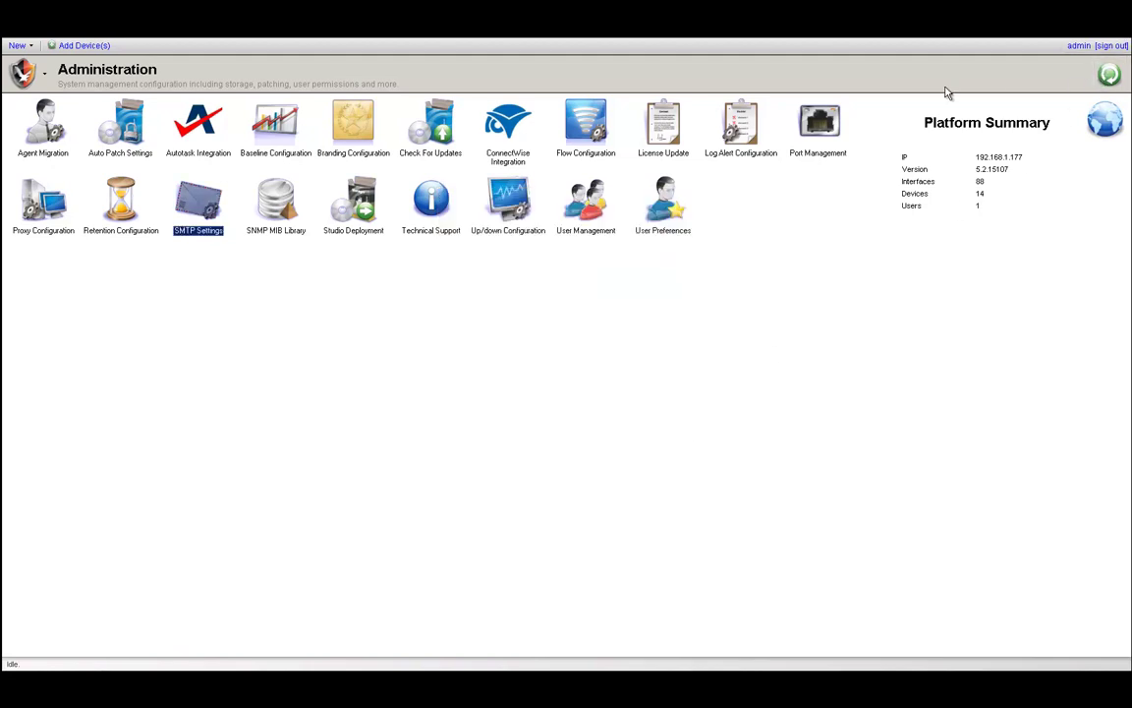
Return to the Devices page and open the Feedback form, shifting it right.
left_click(257, 43)
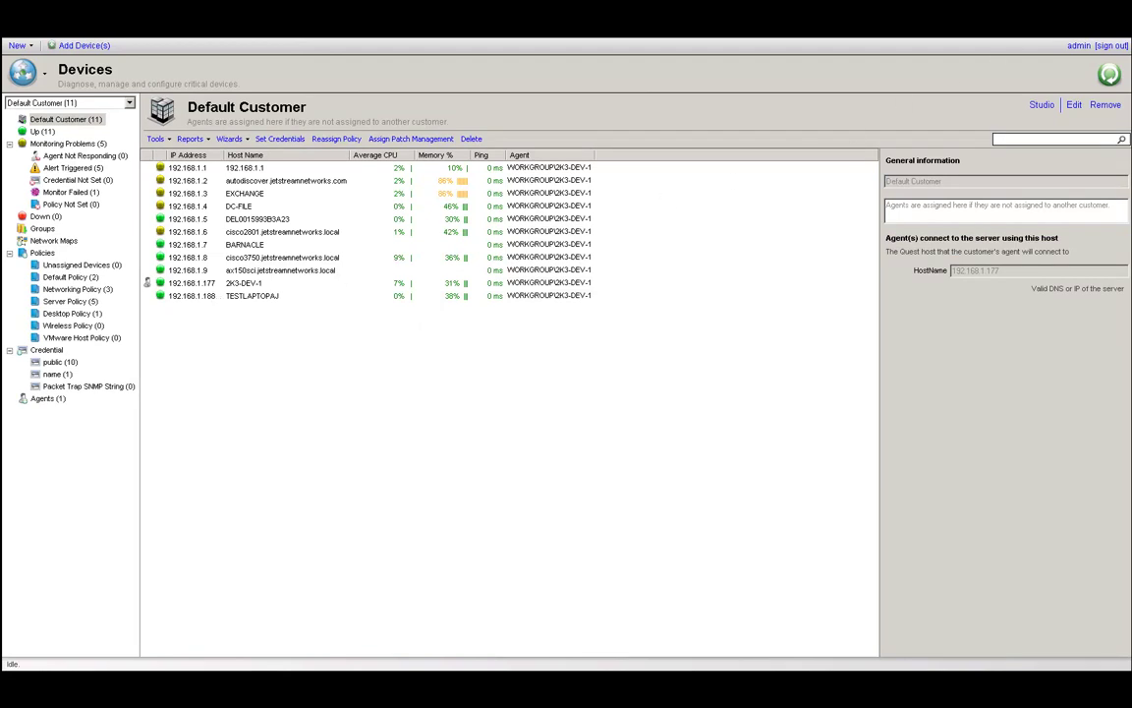
left_click(1108, 74)
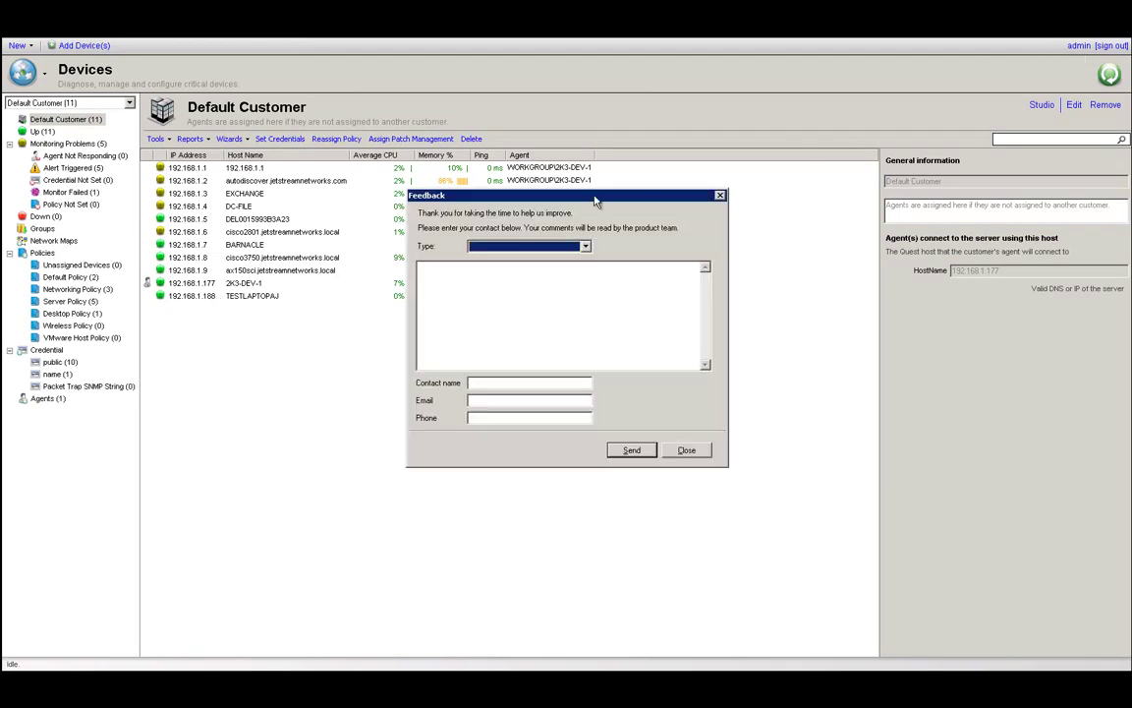
left_click_drag(636, 195, 819, 188)
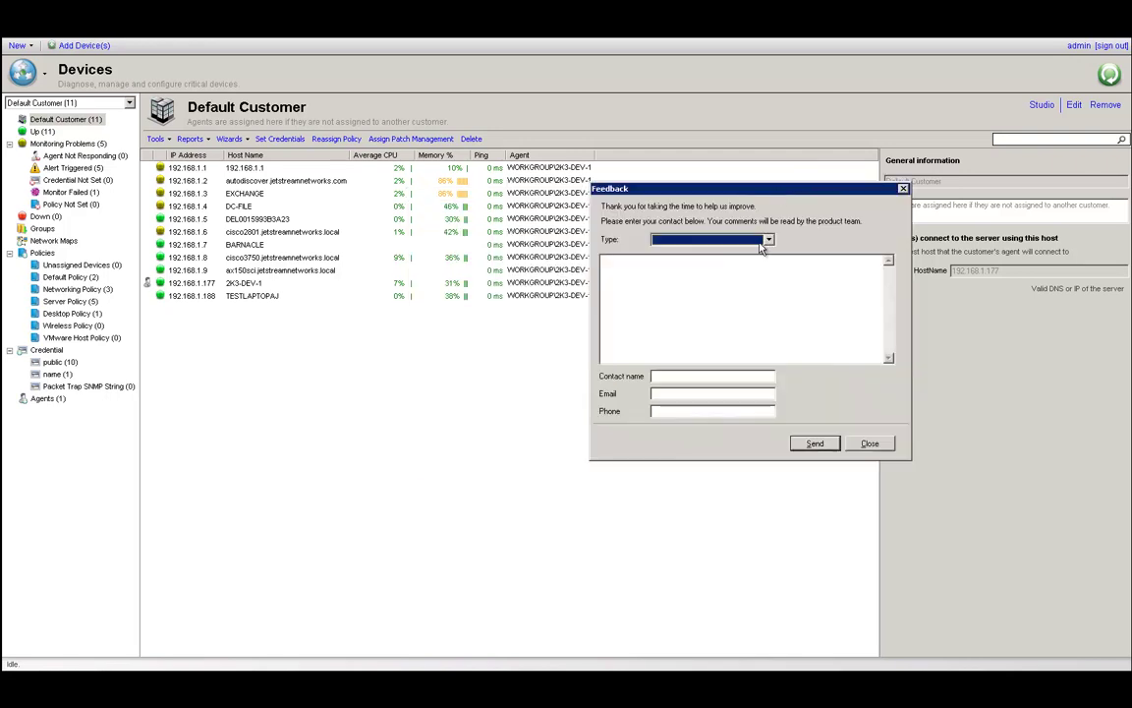